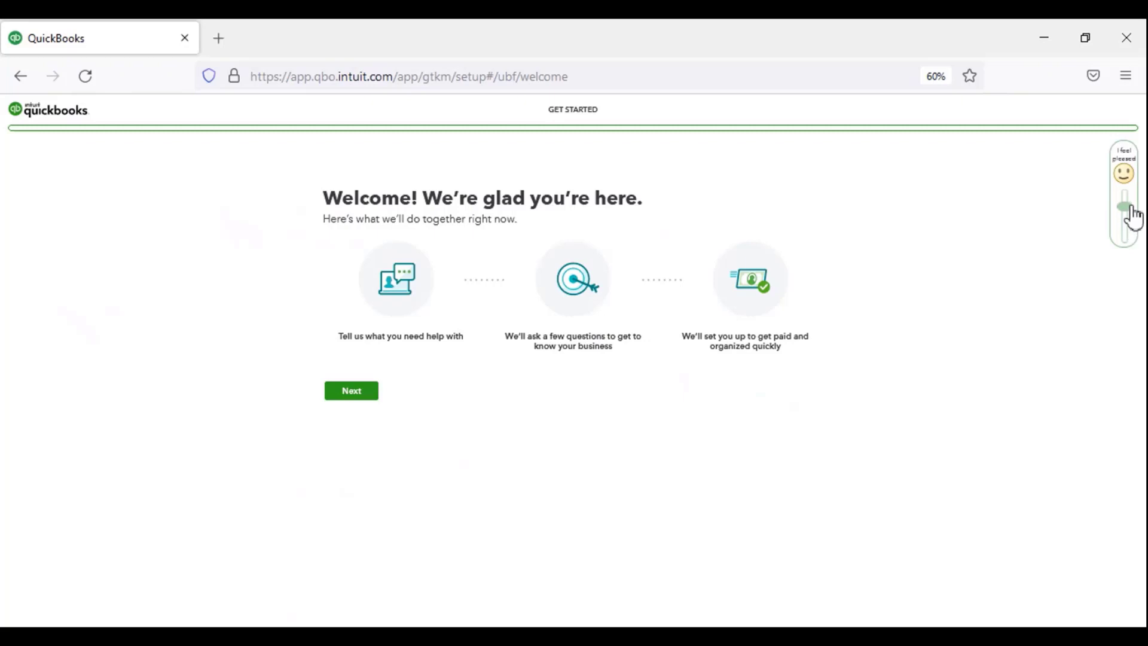
- Set the feeling slider to "hopeful" and proceed past the welcome page of the company setup
{"action": "mouse_move", "coordinate": [1139, 230]}
{"action": "left_mouse_down"}
{"action": "mouse_move", "coordinate": [1135, 246]}
{"action": "mouse_move", "coordinate": [1132, 220]}
{"action": "left_mouse_up"}
{"action": "left_click", "coordinate": [361, 400]}
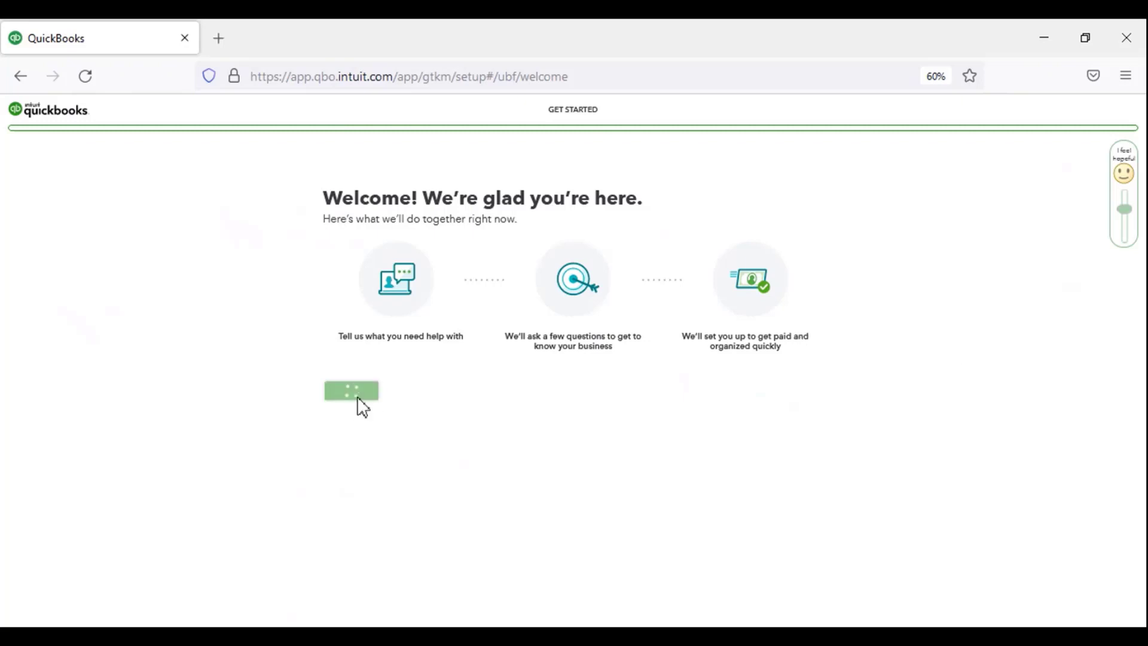
- Enter "Rene's Clothing Store" as the business name and continue the setup
{"action": "left_click", "coordinate": [365, 262]}
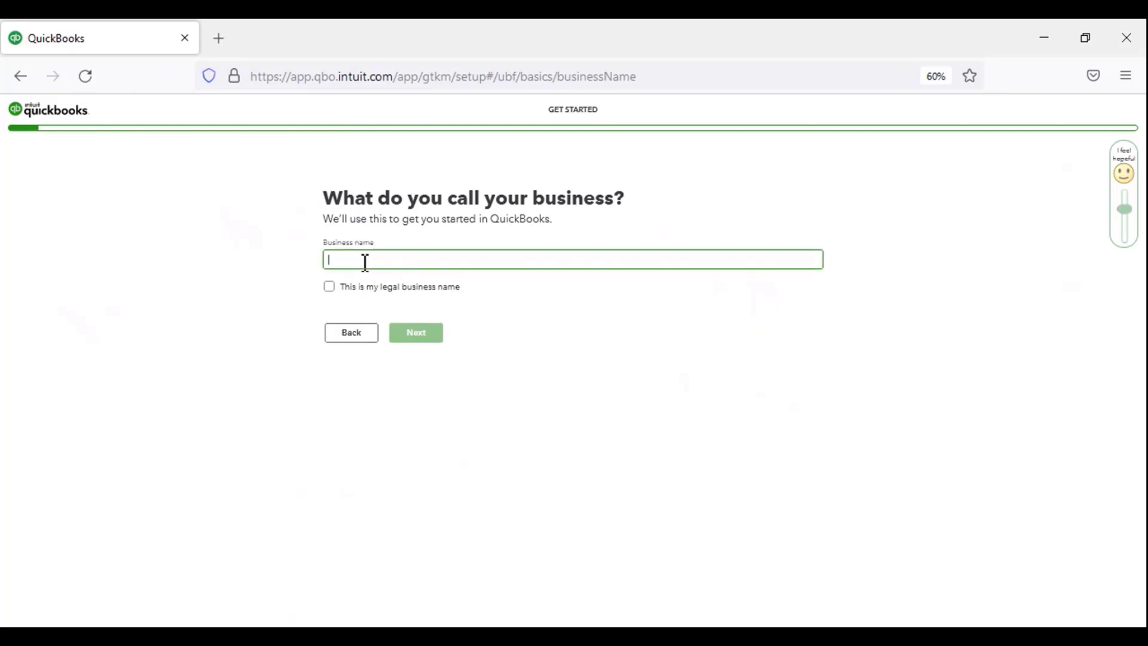
{"action": "type", "text": "Re"}
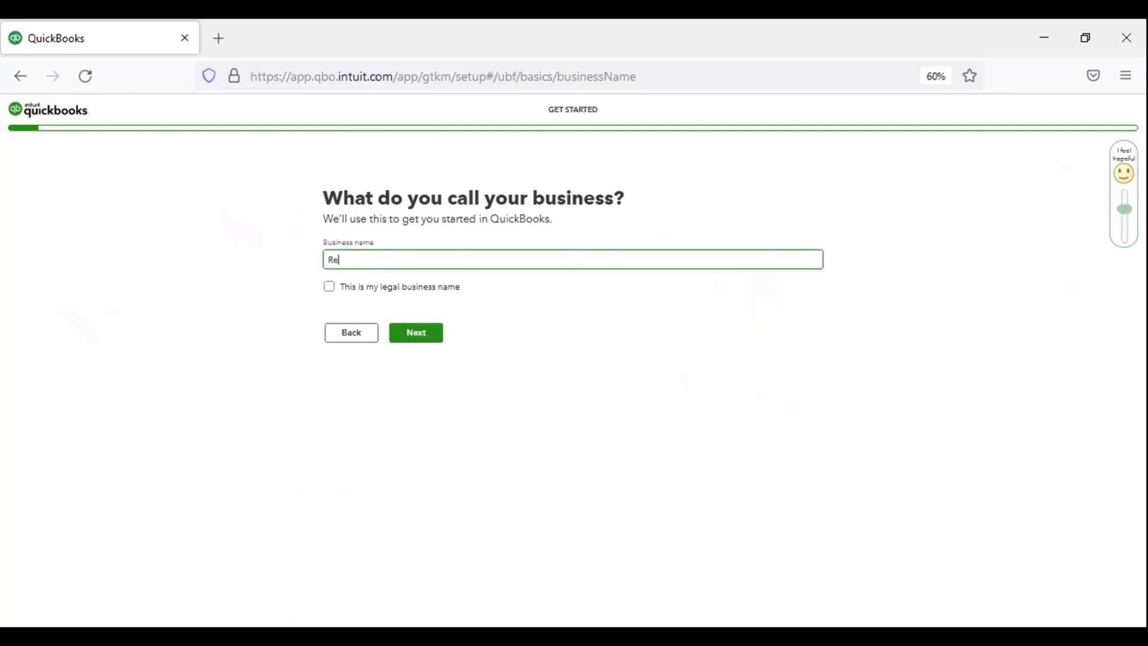
{"action": "type", "text": "ne's Clothig"}
{"action": "key", "text": "BackSpace"}
{"action": "type", "text": "ng Store"}
{"action": "left_click", "coordinate": [430, 344]}
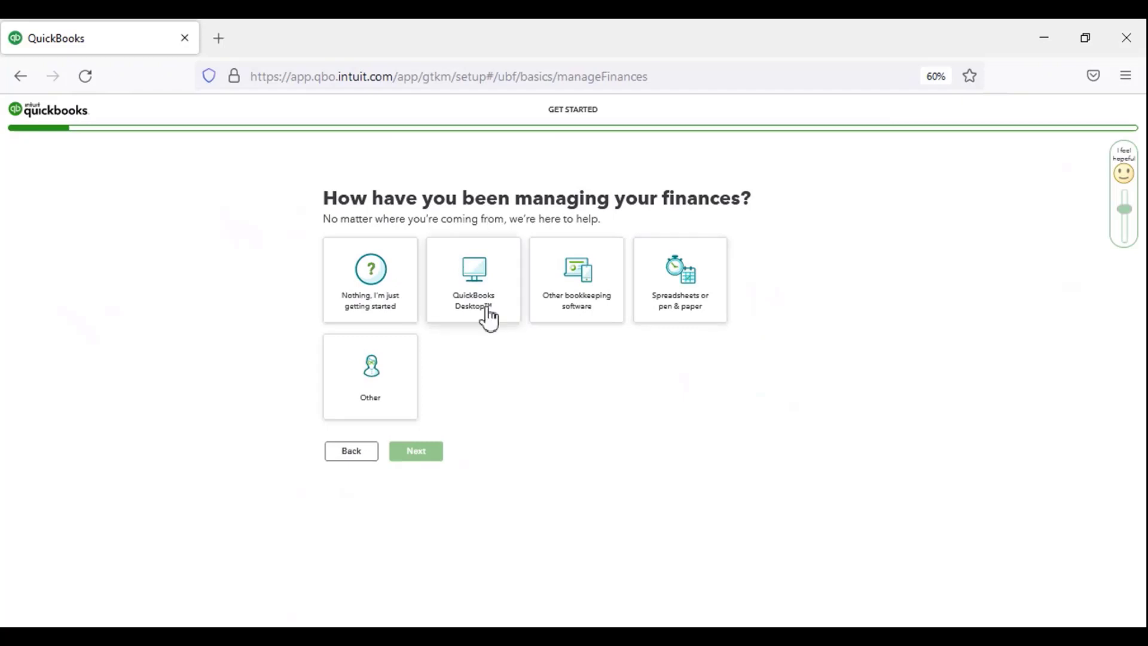
- Enlarge the page to 80% and answer that finances have been managed with spreadsheets or pen & paper
{"action": "key", "text": "ctrl+plus"}
{"action": "key", "text": "ctrl+plus"}
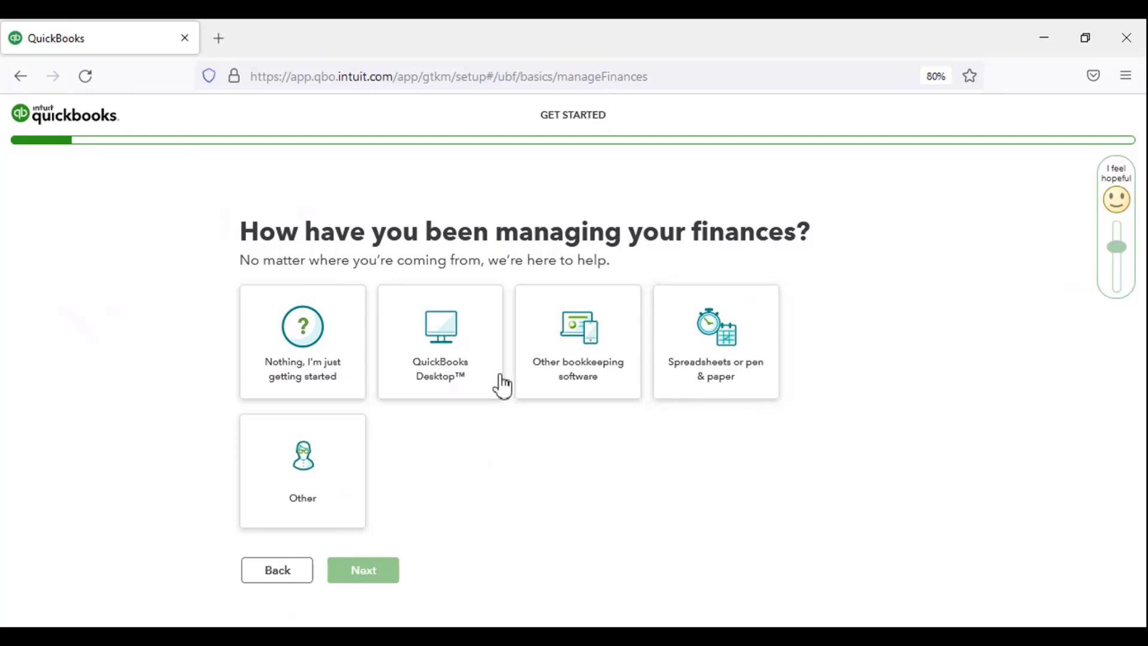
{"action": "left_click", "coordinate": [763, 364]}
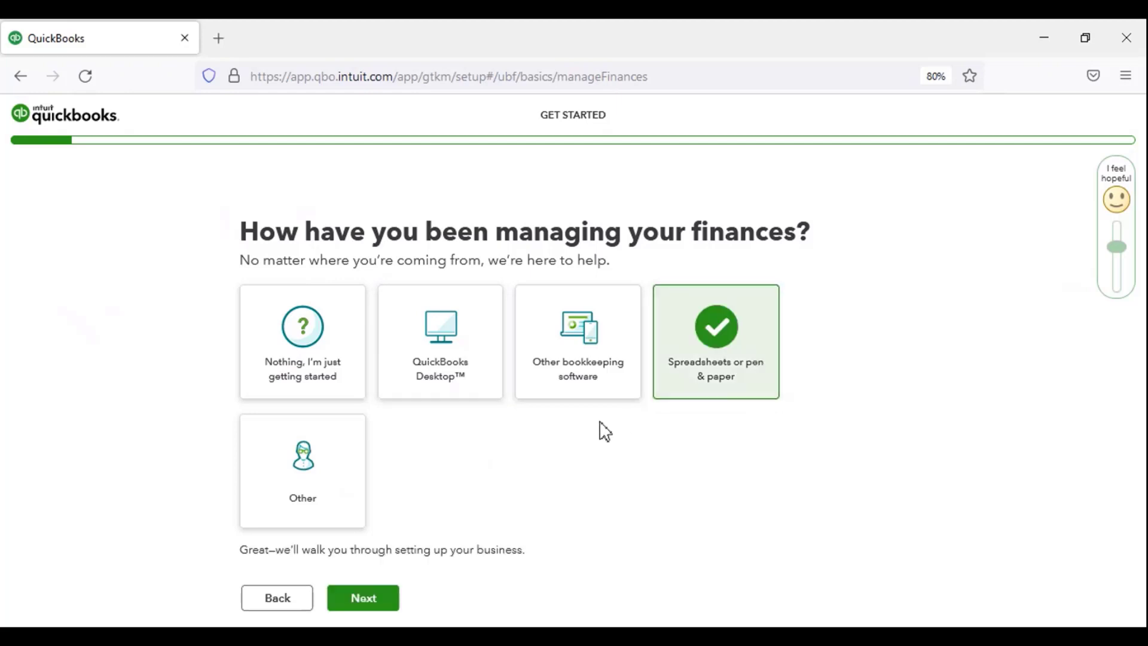
{"action": "left_click", "coordinate": [367, 610]}
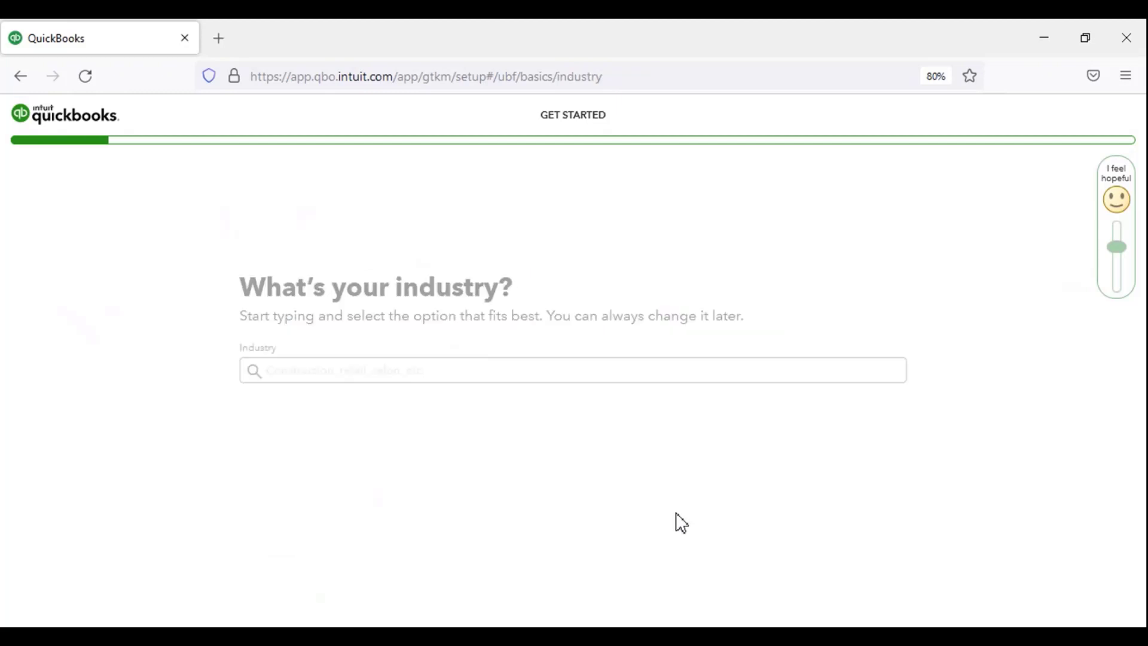
- Search the industries for clothing, choose "Women's clothing stores" and continue
{"action": "left_click", "coordinate": [326, 316]}
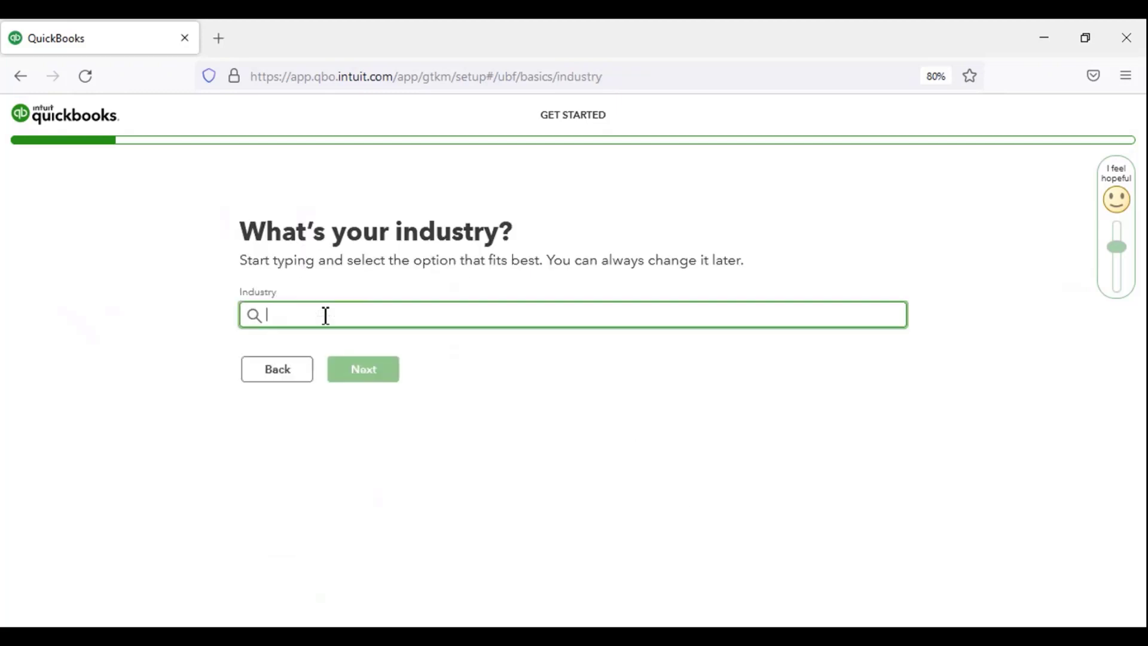
{"action": "type", "text": "clothin"}
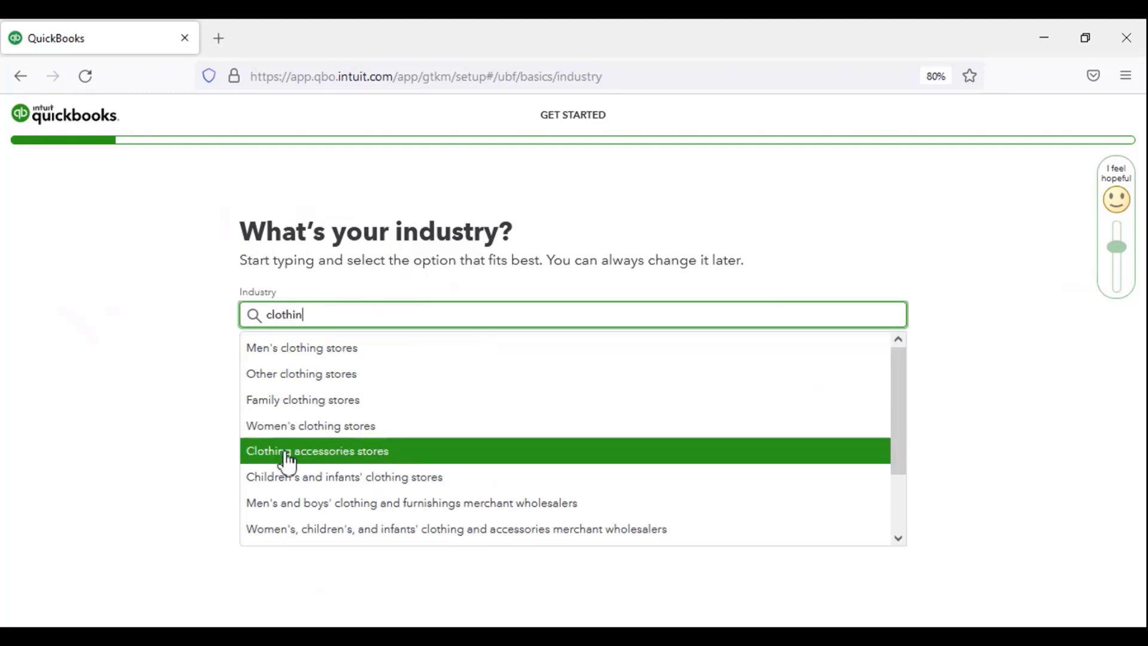
{"action": "left_click", "coordinate": [335, 436]}
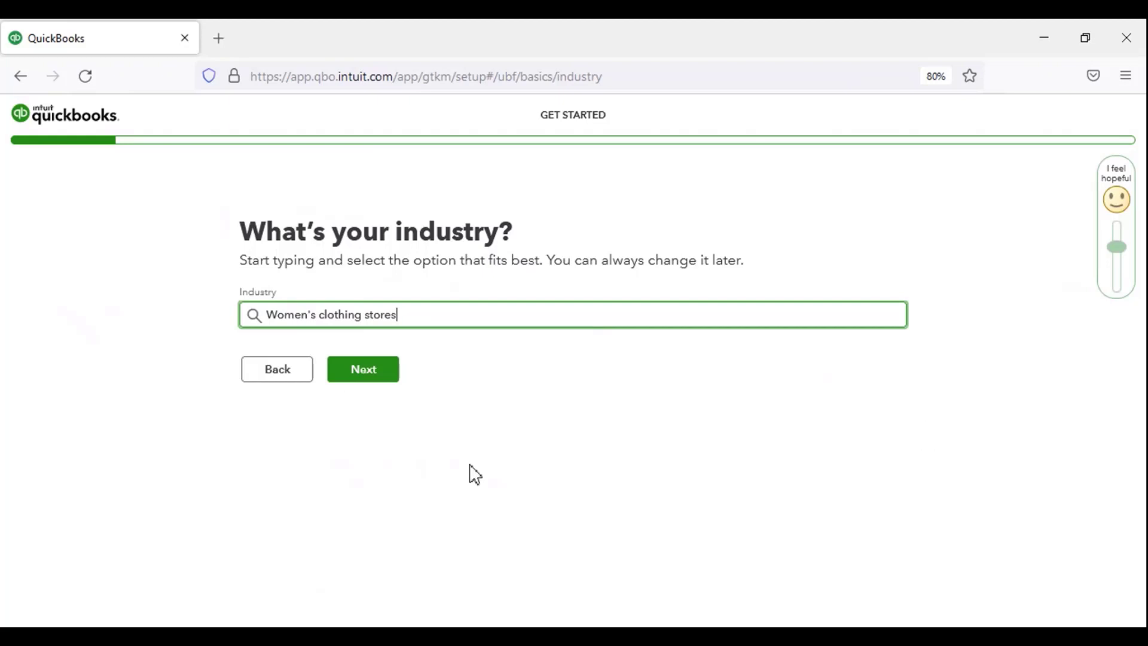
{"action": "left_click", "coordinate": [370, 372]}
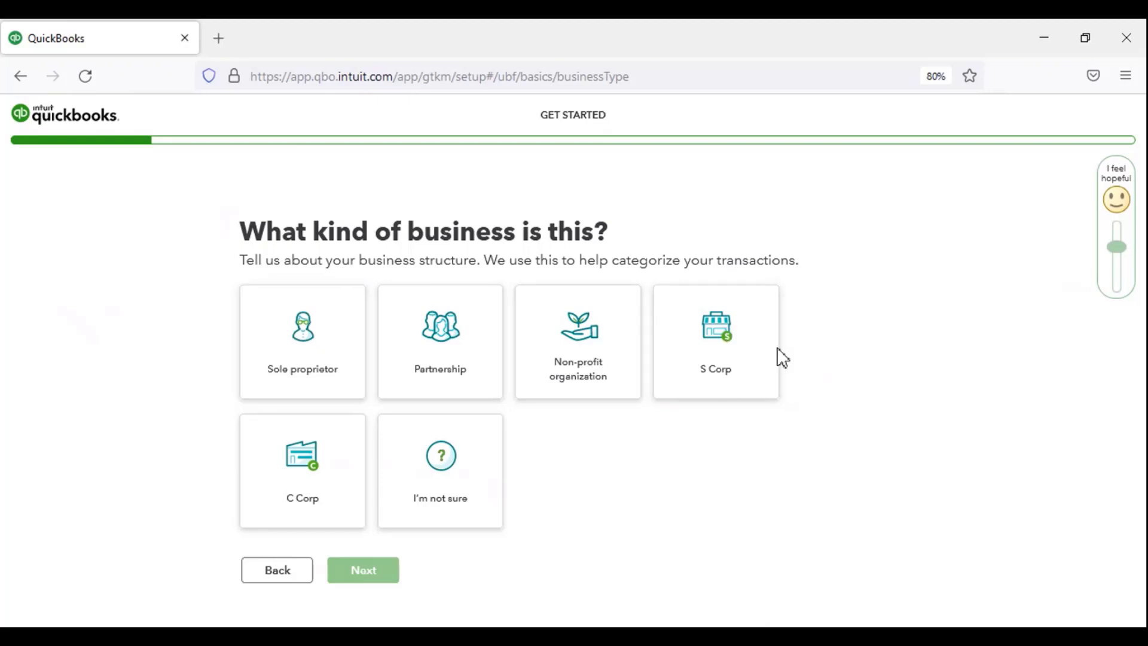
- Set the business structure to S Corp and specify that the business both provides services and sells products
{"action": "left_click", "coordinate": [740, 386]}
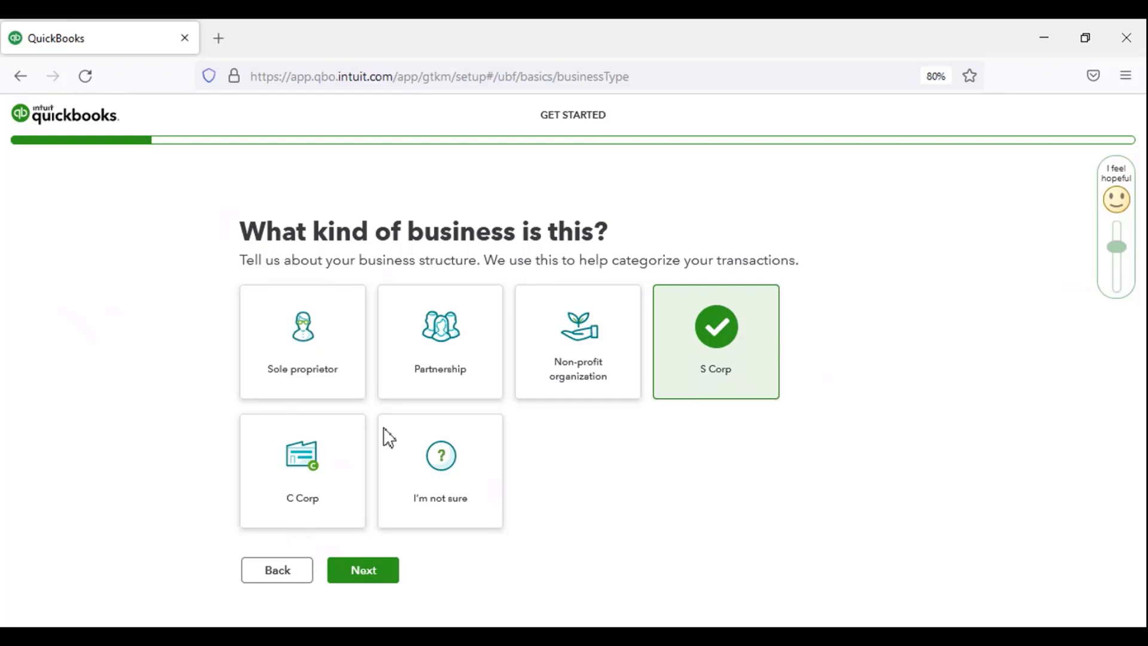
{"action": "left_click", "coordinate": [377, 580]}
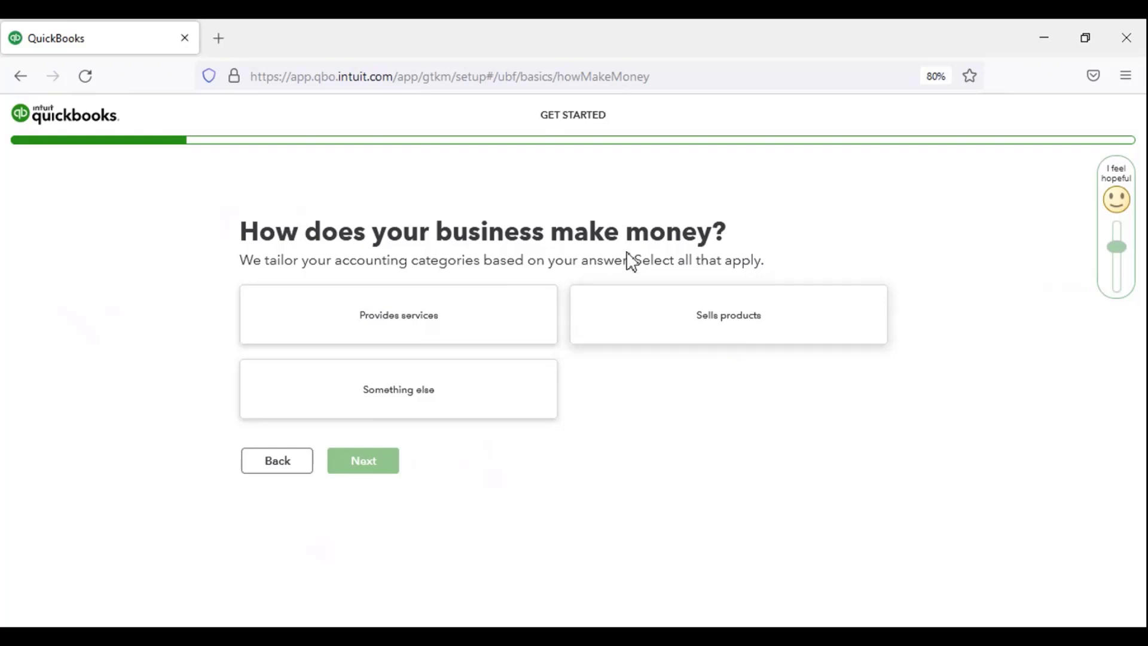
{"action": "left_click", "coordinate": [425, 322]}
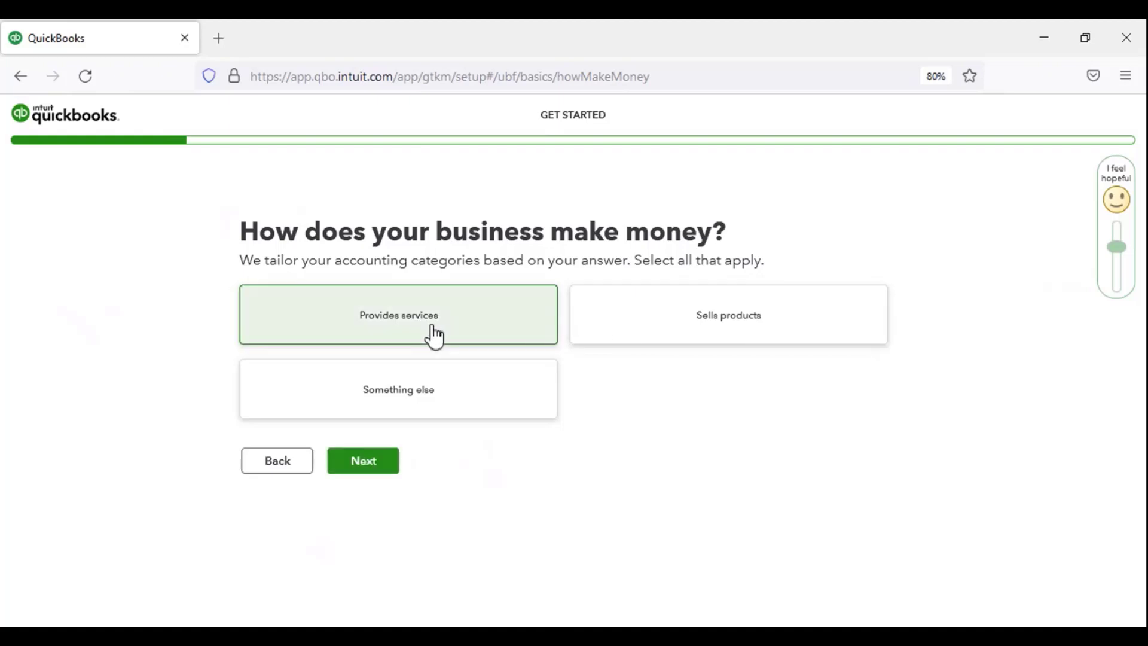
{"action": "left_click", "coordinate": [767, 323]}
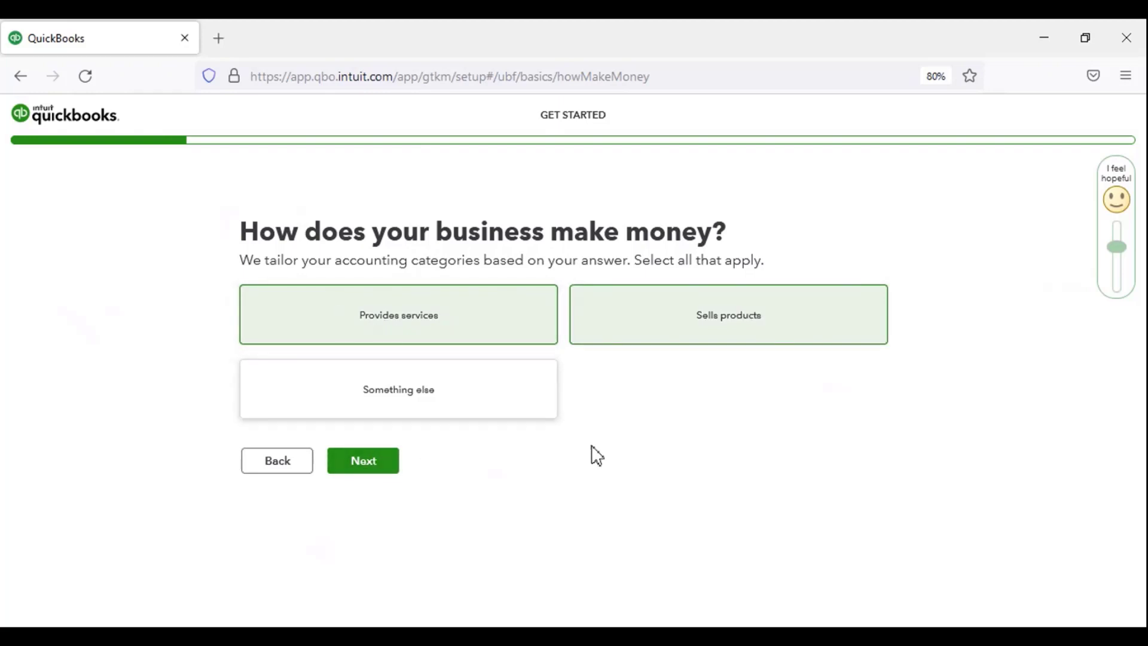
{"action": "left_click", "coordinate": [389, 466]}
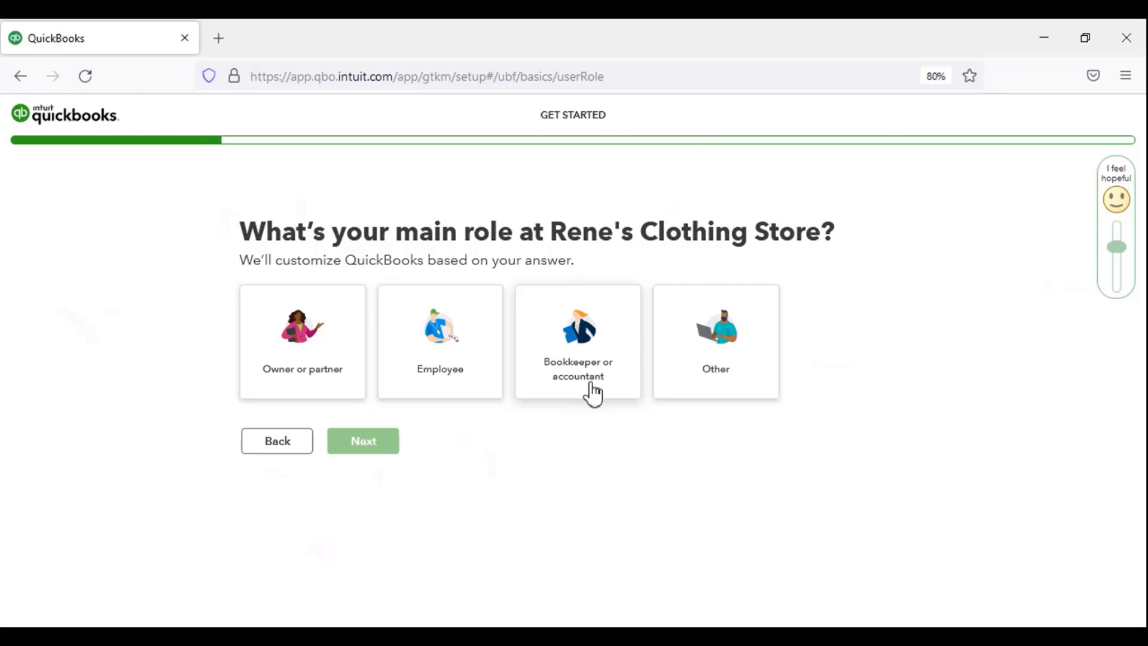
- Set the main role to "Owner or partner" and indicate that employees also work at the business
{"action": "left_click", "coordinate": [339, 342]}
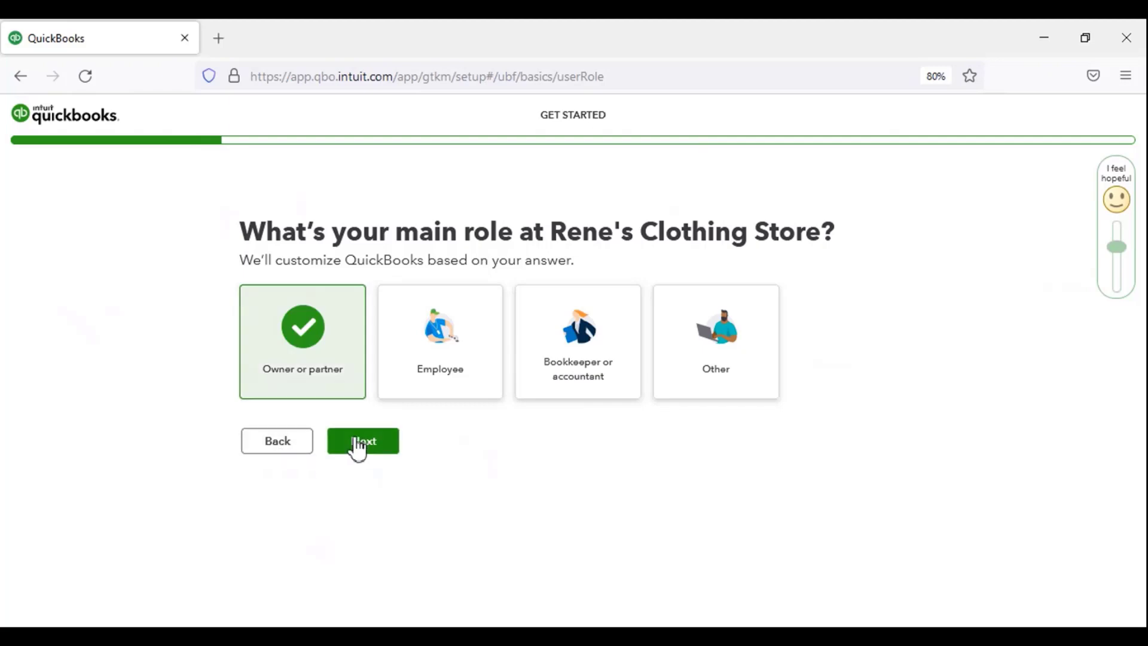
{"action": "left_click", "coordinate": [393, 449]}
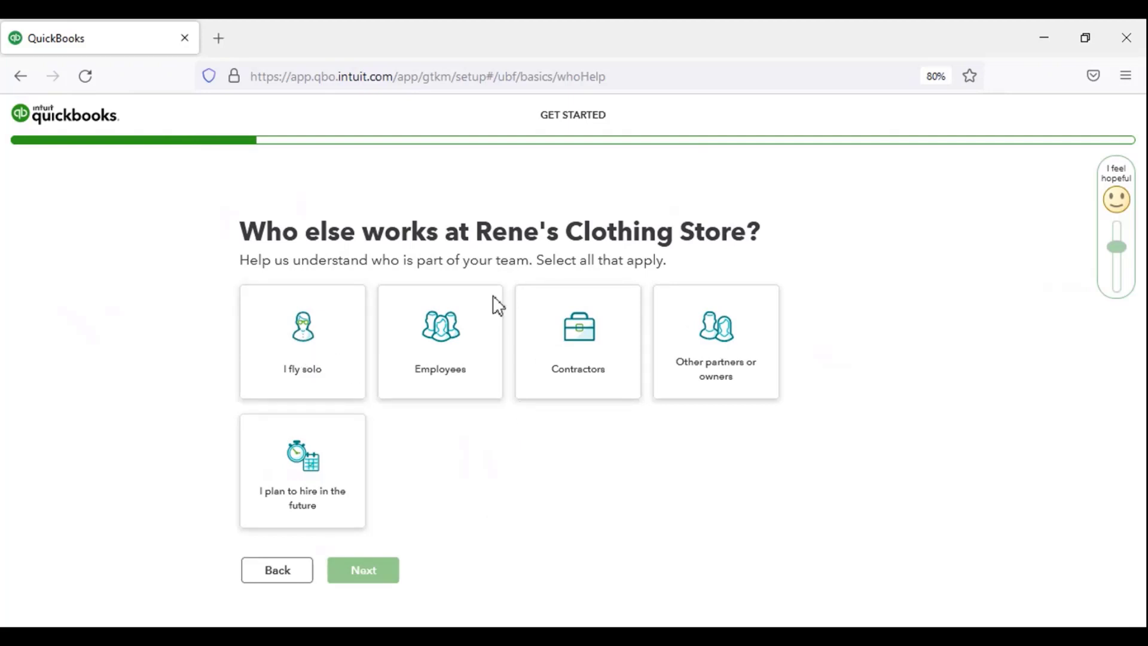
{"action": "left_click", "coordinate": [416, 362]}
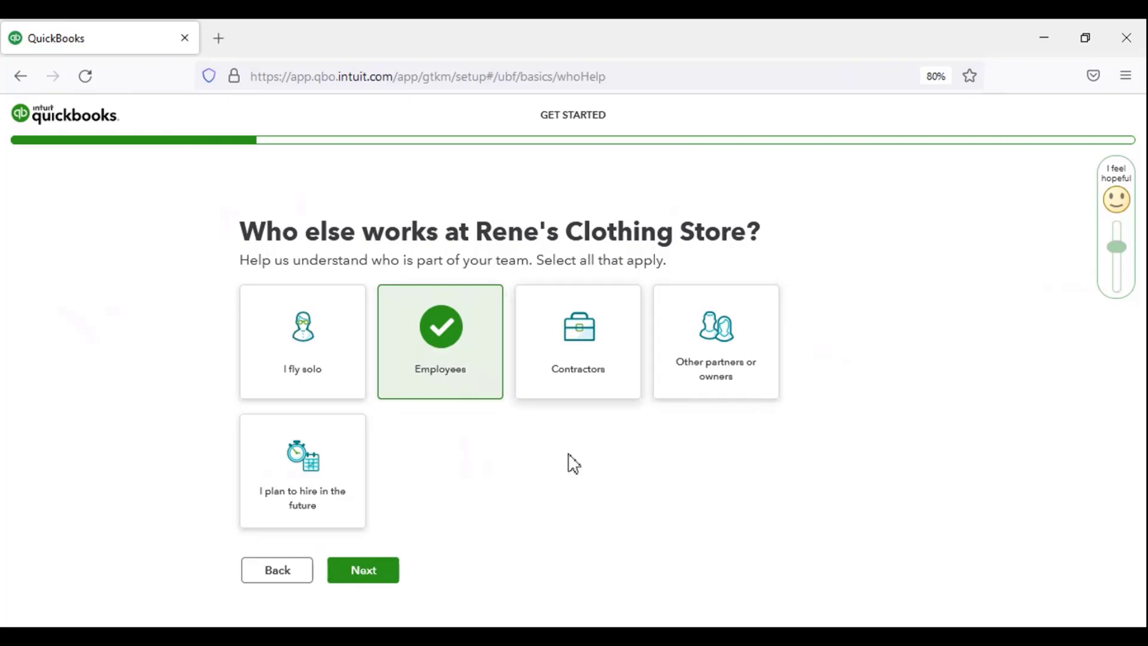
{"action": "left_click", "coordinate": [382, 575]}
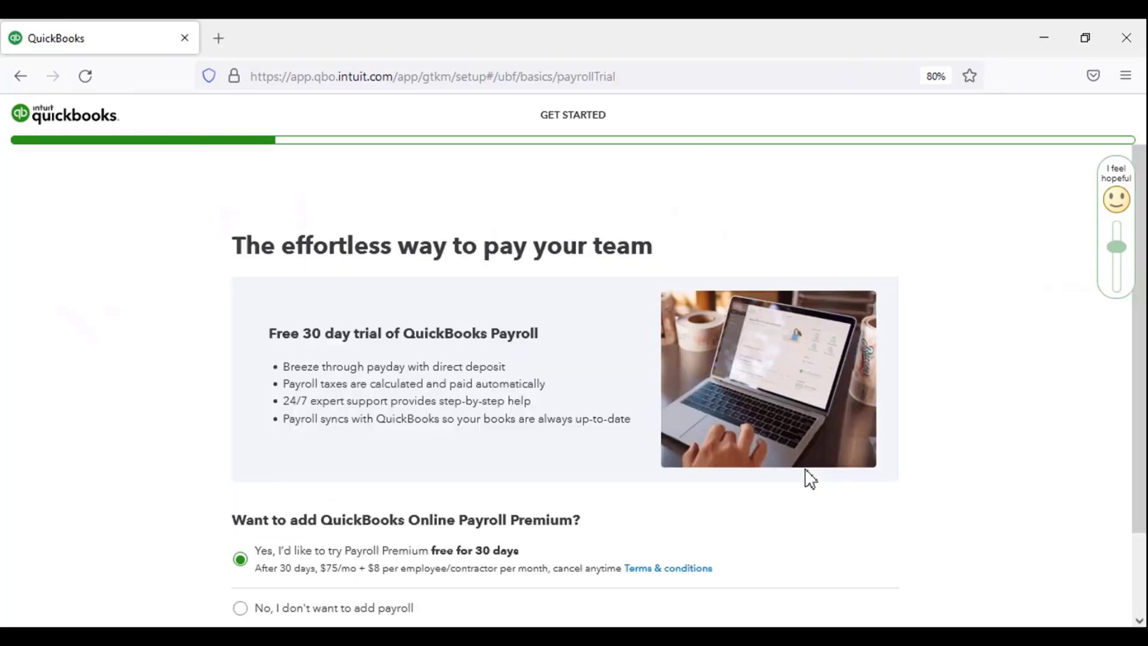
- Decline adding QuickBooks Online Payroll Premium and skip the selection of business apps for now
{"action": "scroll", "coordinate": [810, 478], "scroll_direction": "down", "scroll_amount": 3}
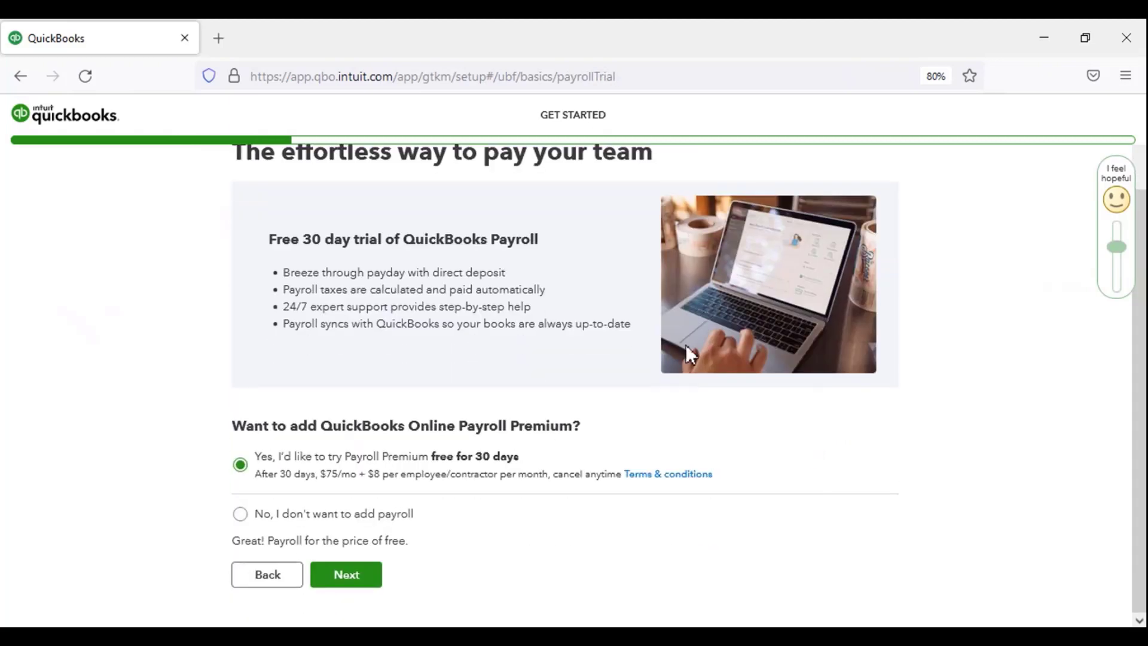
{"action": "left_click", "coordinate": [241, 464]}
{"action": "left_click", "coordinate": [244, 519]}
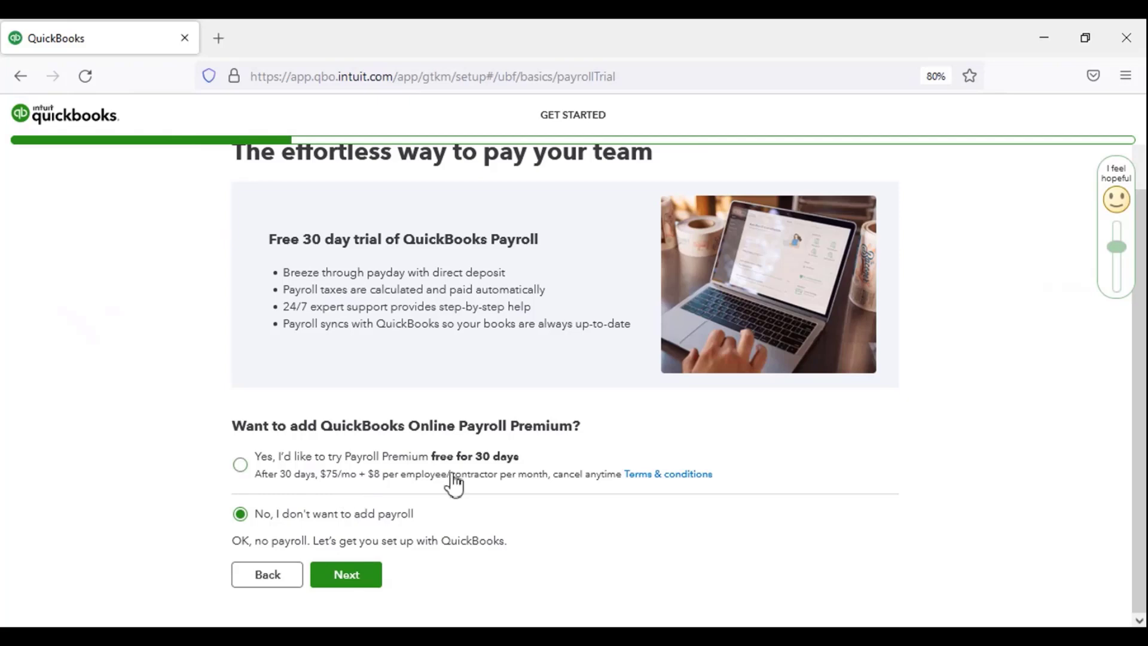
{"action": "left_click", "coordinate": [346, 574]}
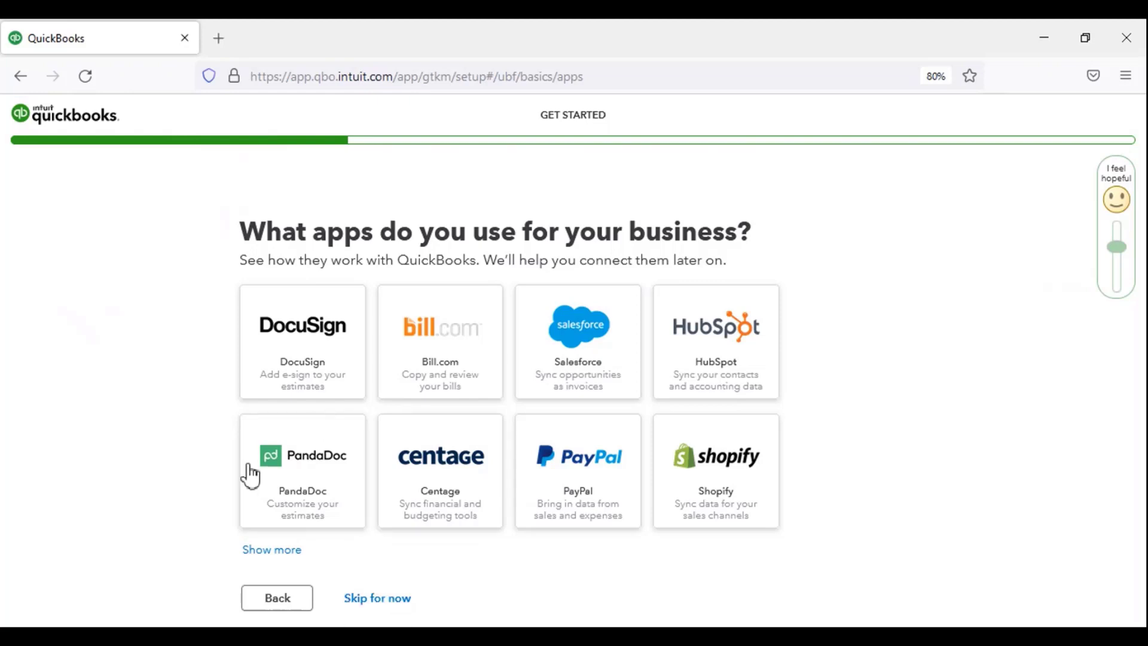
{"action": "left_click", "coordinate": [404, 599]}
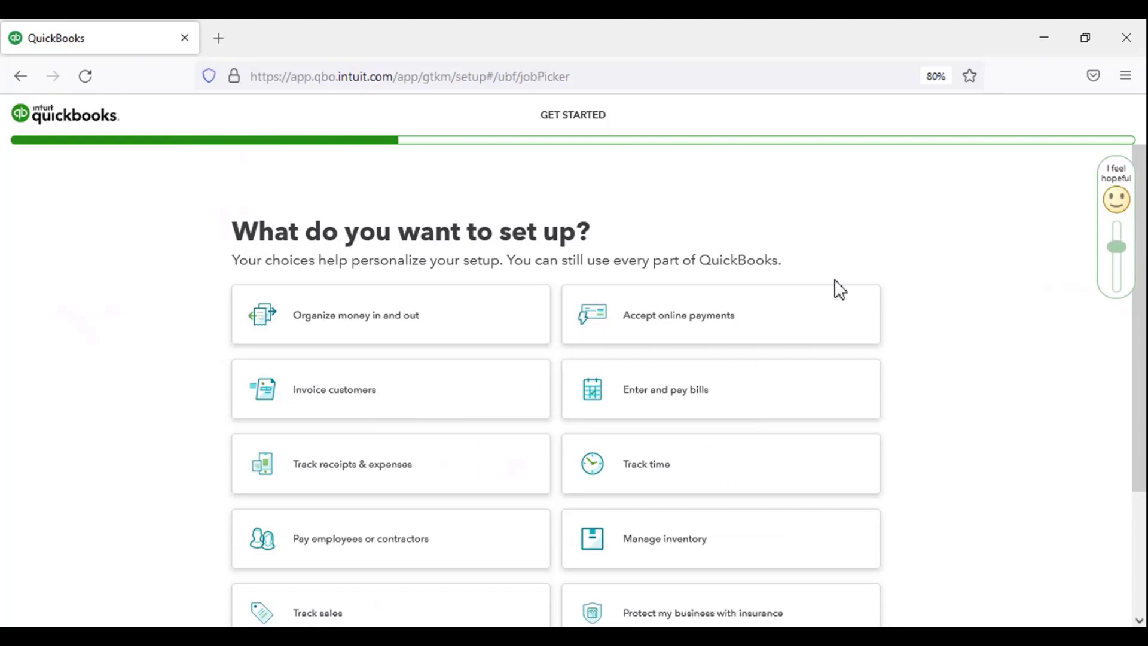
- Choose to set up organizing money in and out, online payments, entering and paying bills, invoicing customers, and tracking receipts & expenses
{"action": "scroll", "coordinate": [813, 299], "scroll_direction": "down", "scroll_amount": 2}
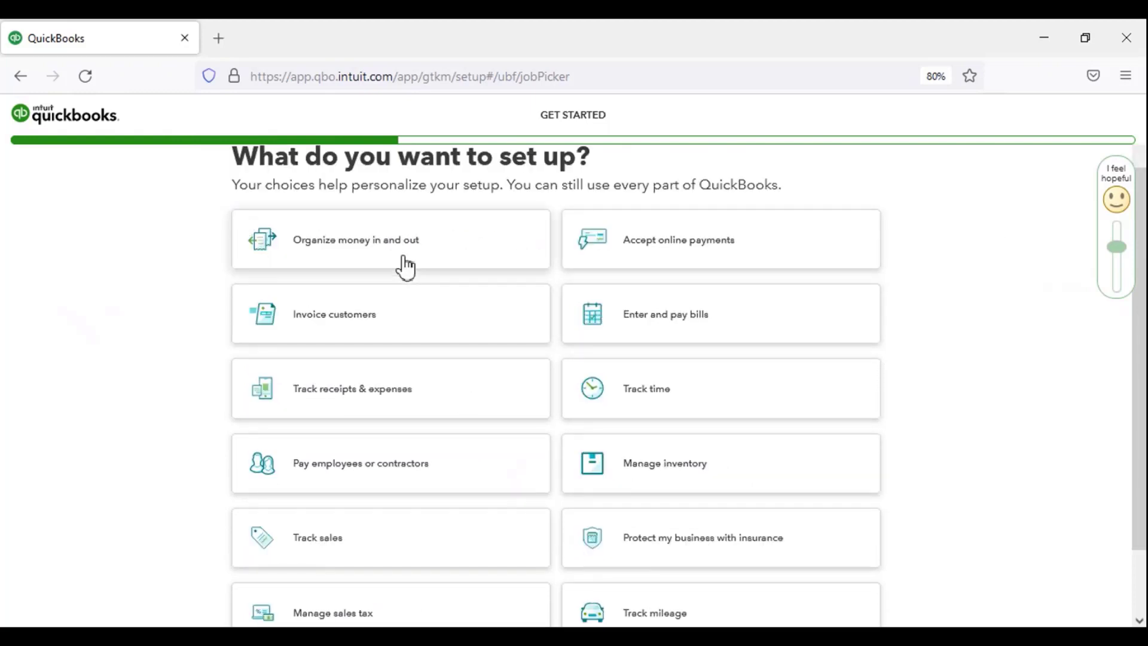
{"action": "left_click", "coordinate": [538, 254]}
{"action": "left_click", "coordinate": [583, 254]}
{"action": "left_click", "coordinate": [723, 308]}
{"action": "left_click", "coordinate": [472, 332]}
{"action": "left_click", "coordinate": [454, 392]}
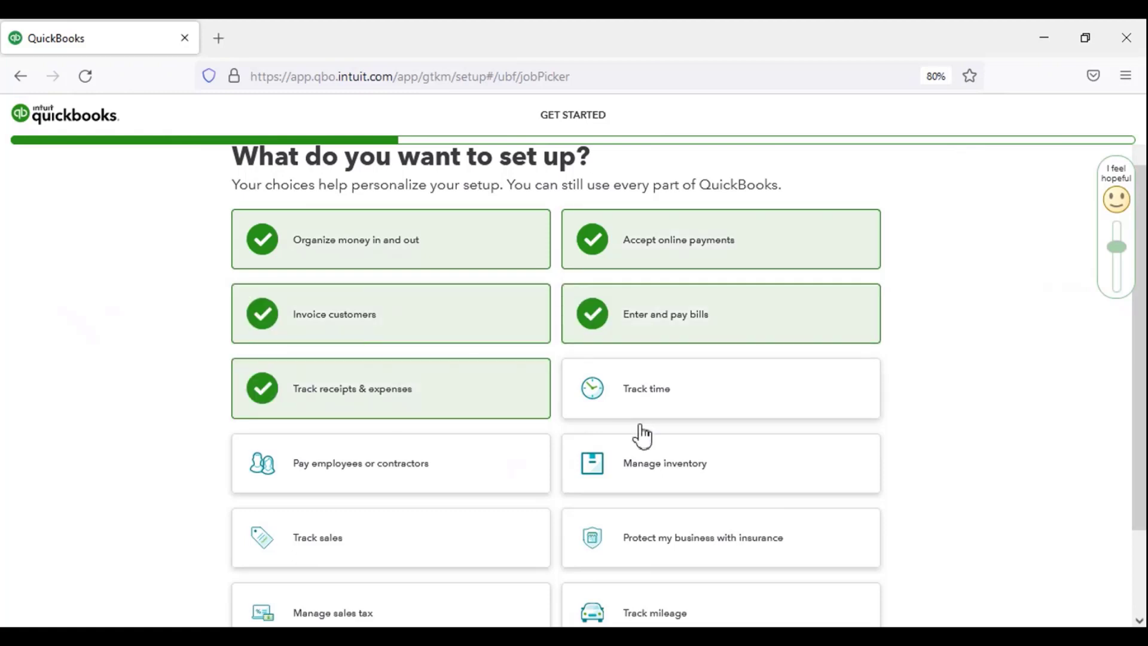
- Add time, inventory, employee or contractor pay, sales, business insurance, mileage and sales tax to the setup choices, check them all and continue
{"action": "left_click", "coordinate": [638, 409]}
{"action": "left_click", "coordinate": [666, 478]}
{"action": "left_click", "coordinate": [511, 484]}
{"action": "left_click", "coordinate": [494, 549]}
{"action": "left_click", "coordinate": [640, 553]}
{"action": "scroll", "coordinate": [634, 520], "scroll_direction": "down", "scroll_amount": 2}
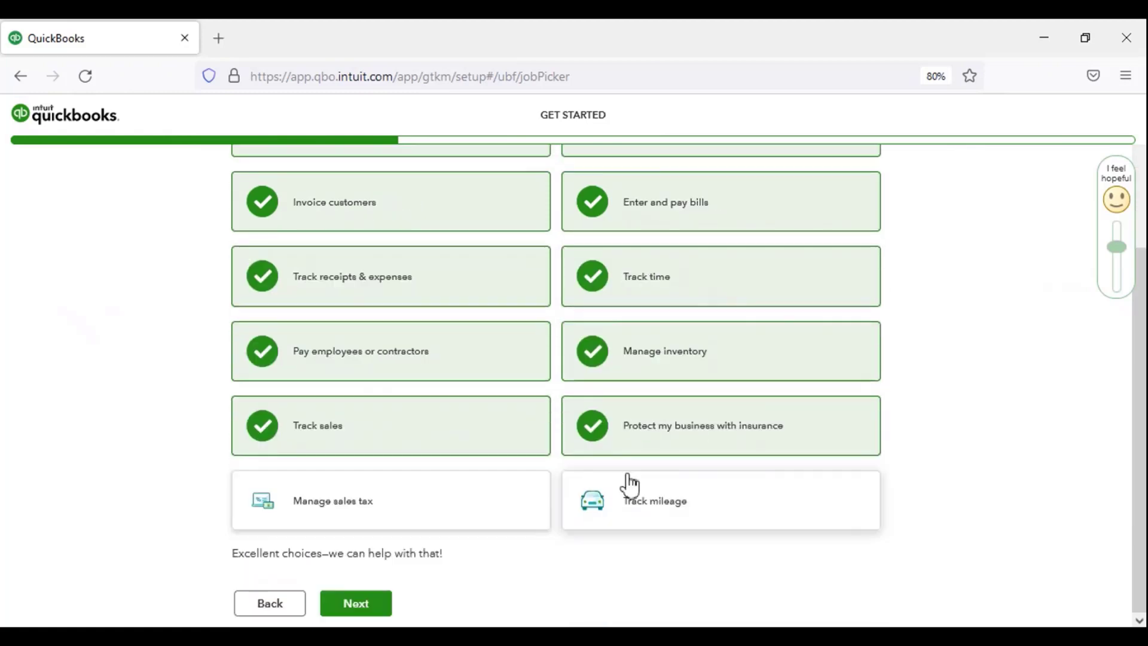
{"action": "left_click", "coordinate": [628, 487]}
{"action": "left_click", "coordinate": [422, 501]}
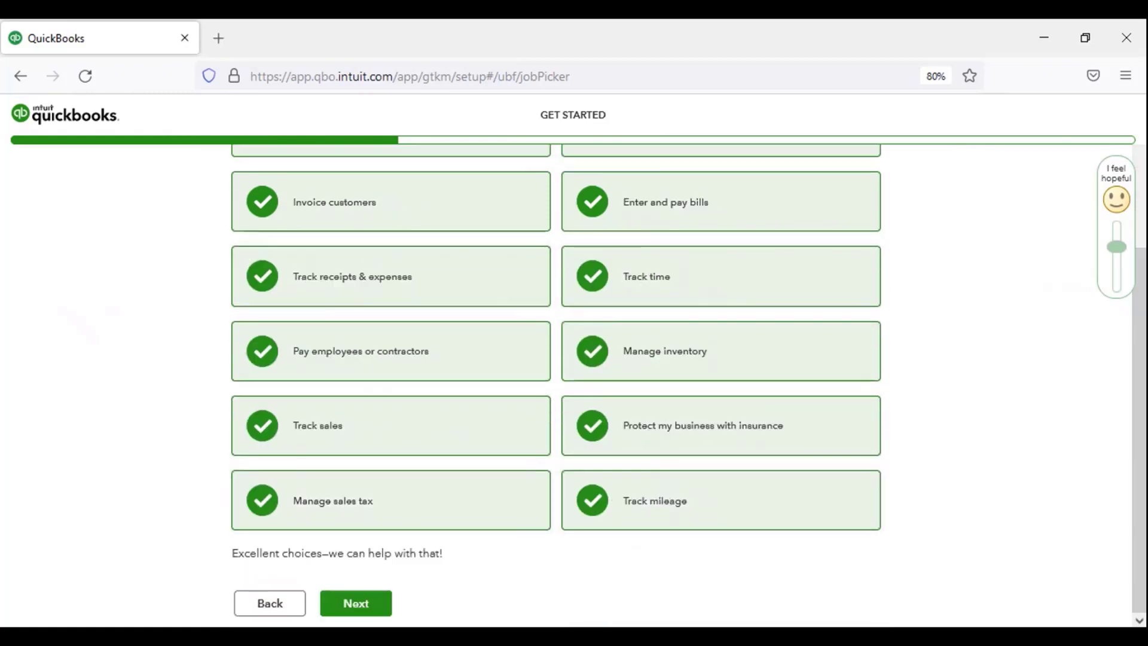
{"action": "scroll", "coordinate": [699, 474], "scroll_direction": "up", "scroll_amount": 3}
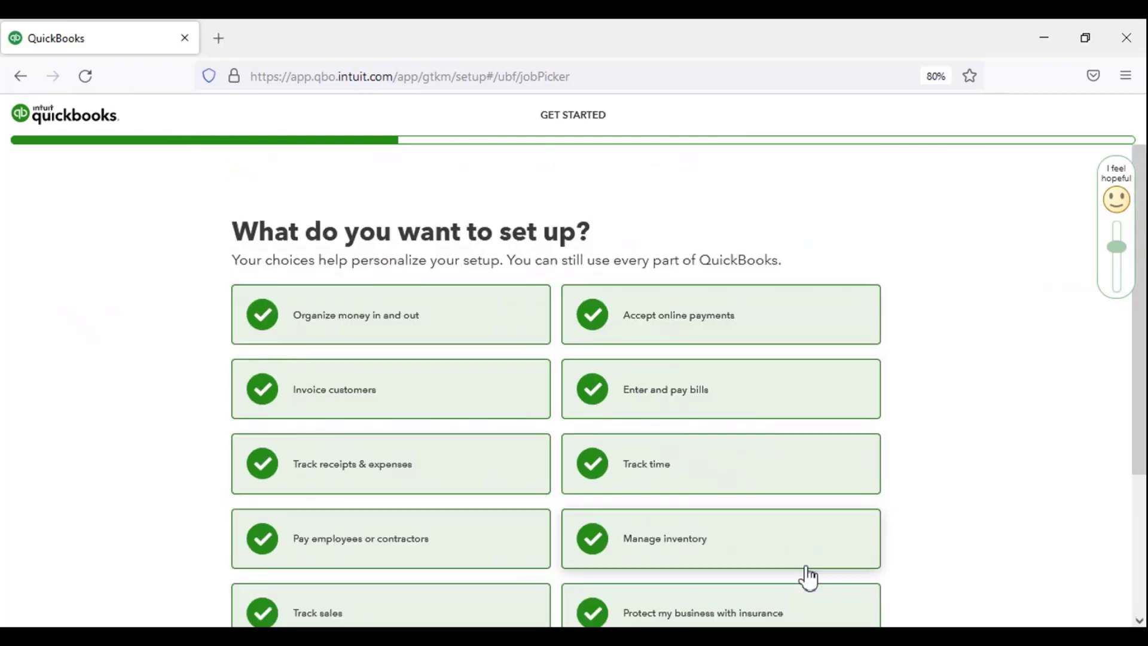
{"action": "scroll", "coordinate": [808, 577], "scroll_direction": "down", "scroll_amount": 1}
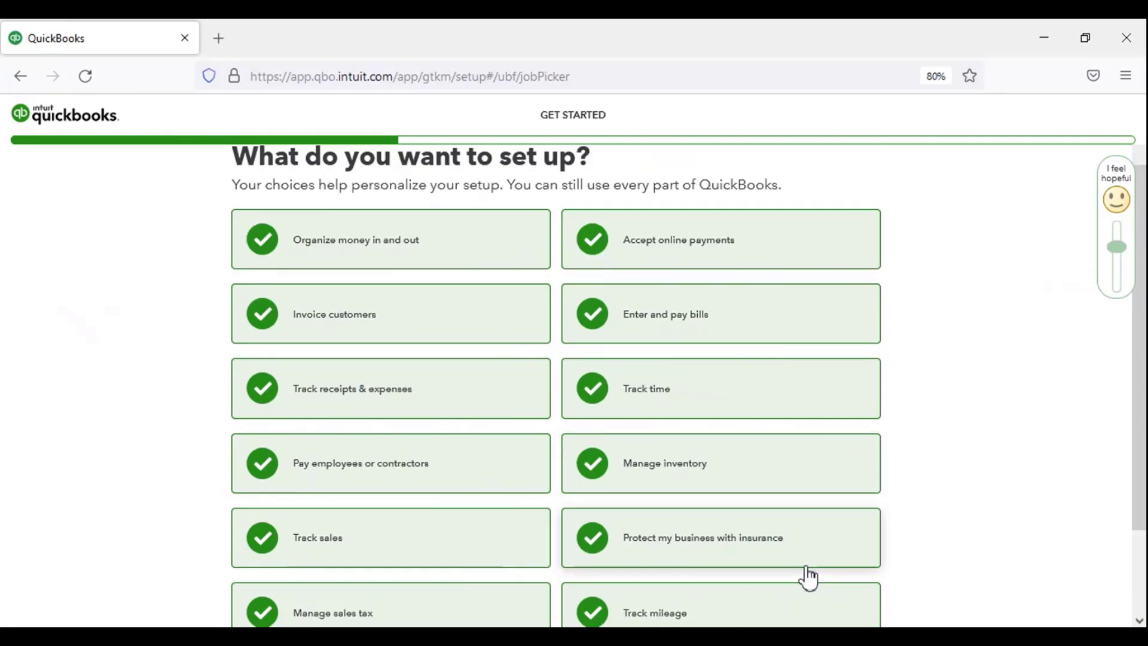
{"action": "scroll", "coordinate": [788, 521], "scroll_direction": "down", "scroll_amount": 2}
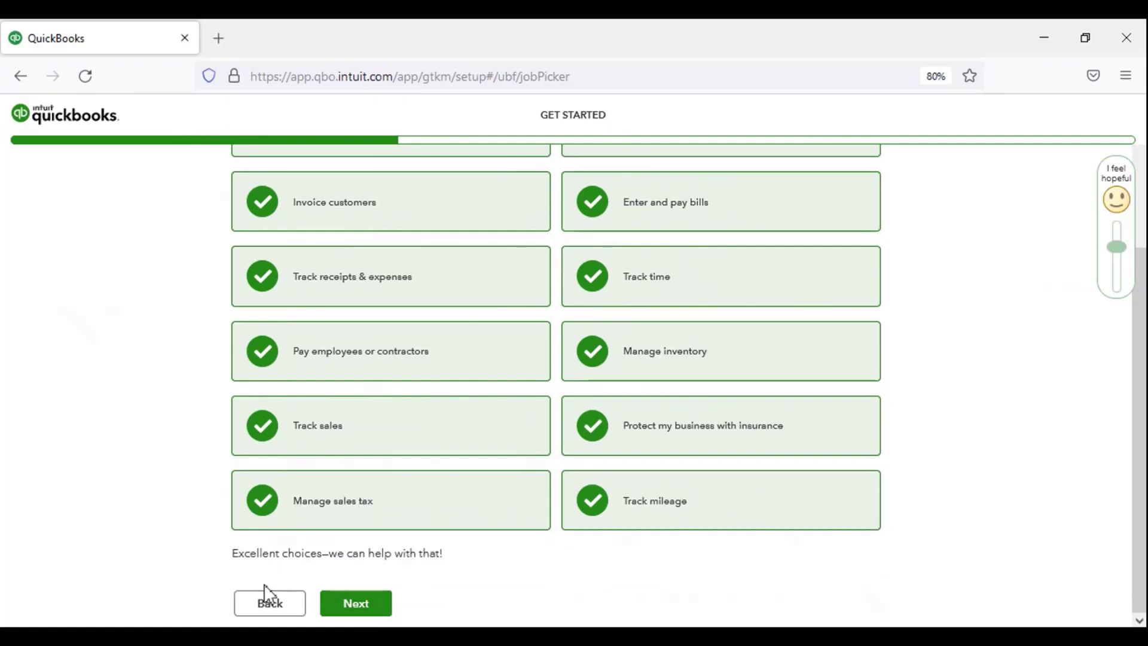
{"action": "left_click", "coordinate": [384, 608]}
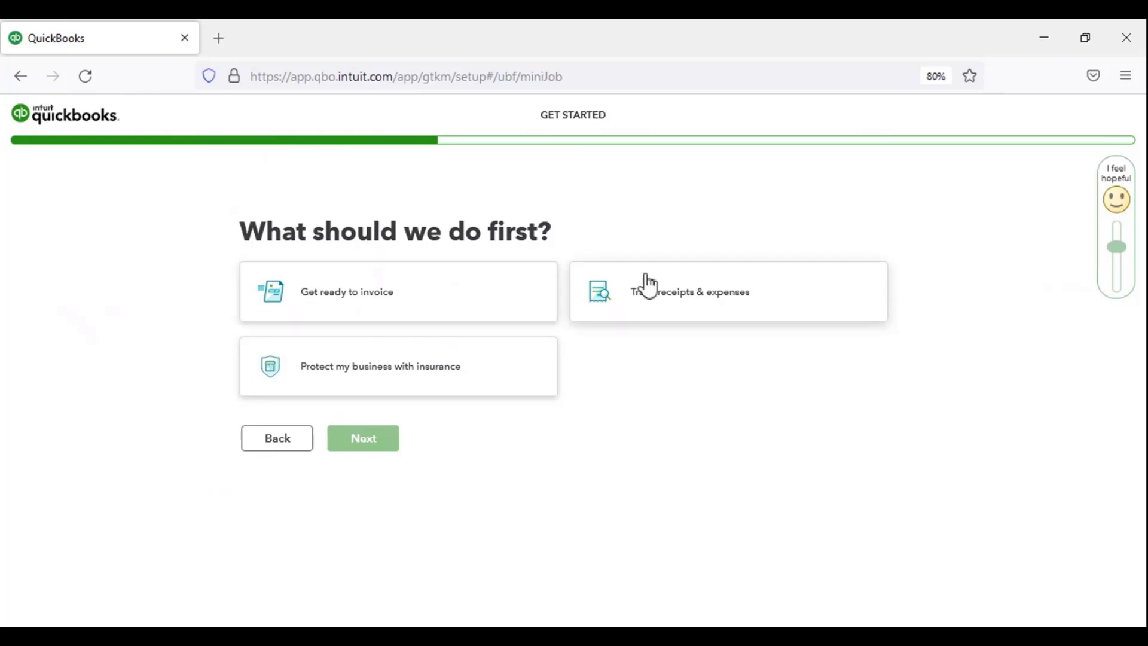
- Pick "Get ready to invoice" as the first thing to do and continue
{"action": "left_click", "coordinate": [416, 315]}
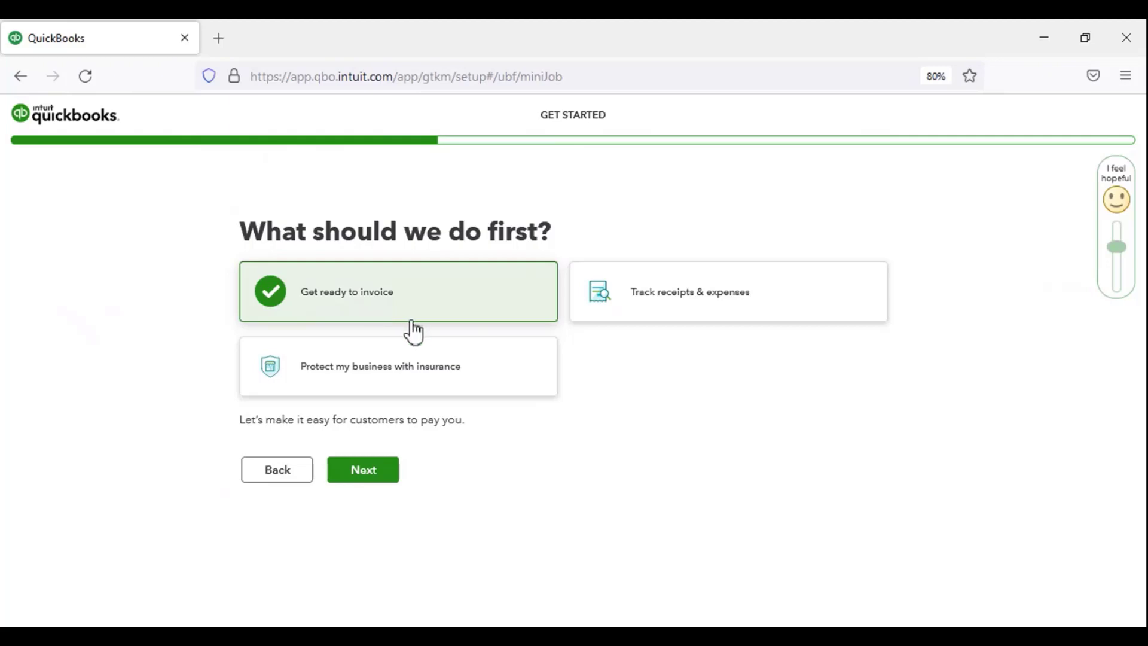
{"action": "left_click", "coordinate": [364, 473]}
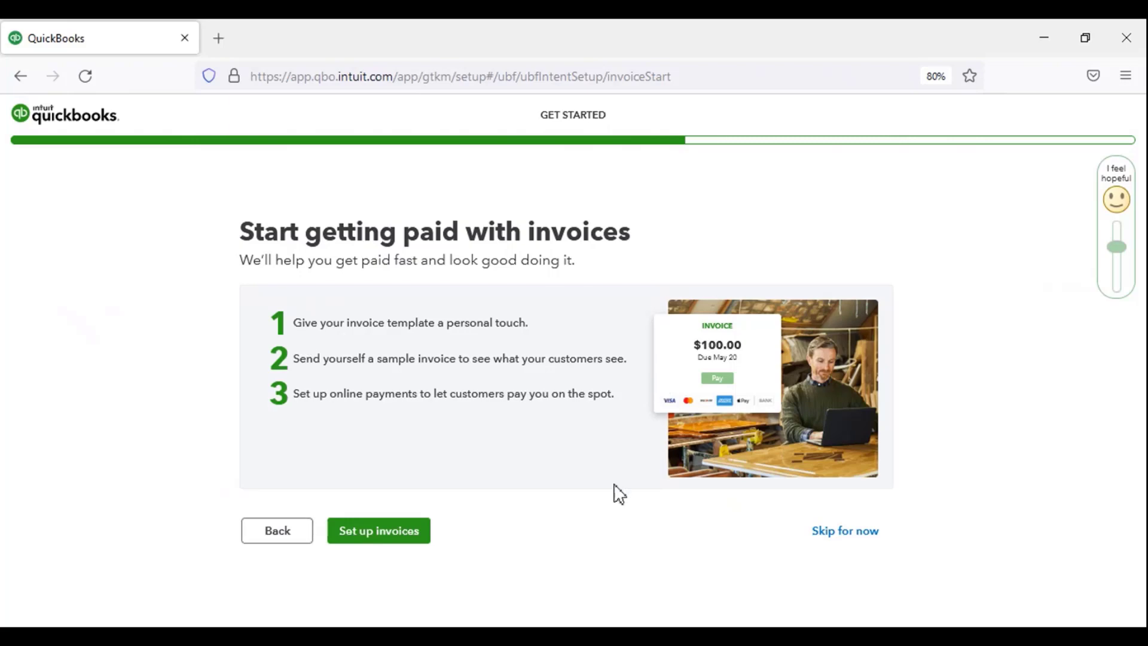
{"action": "left_click_drag", "start_coordinate": [310, 394], "coordinate": [625, 400]}
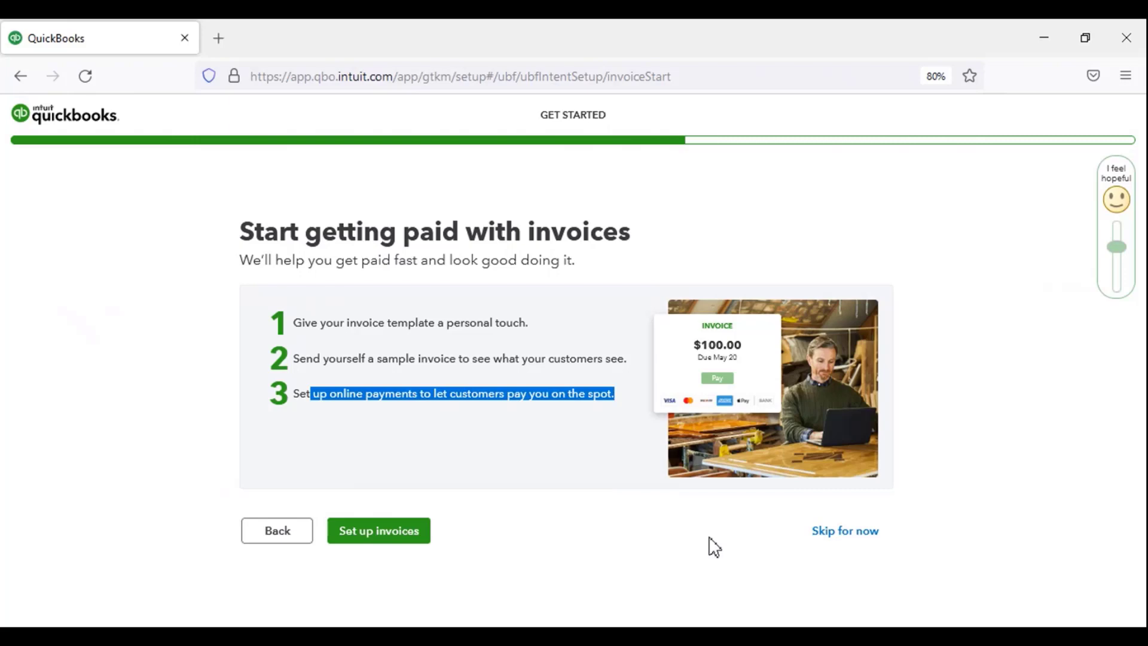
- Skip setting up invoices for now and continue past the QuickBooks mobile app offer
{"action": "left_click", "coordinate": [847, 540]}
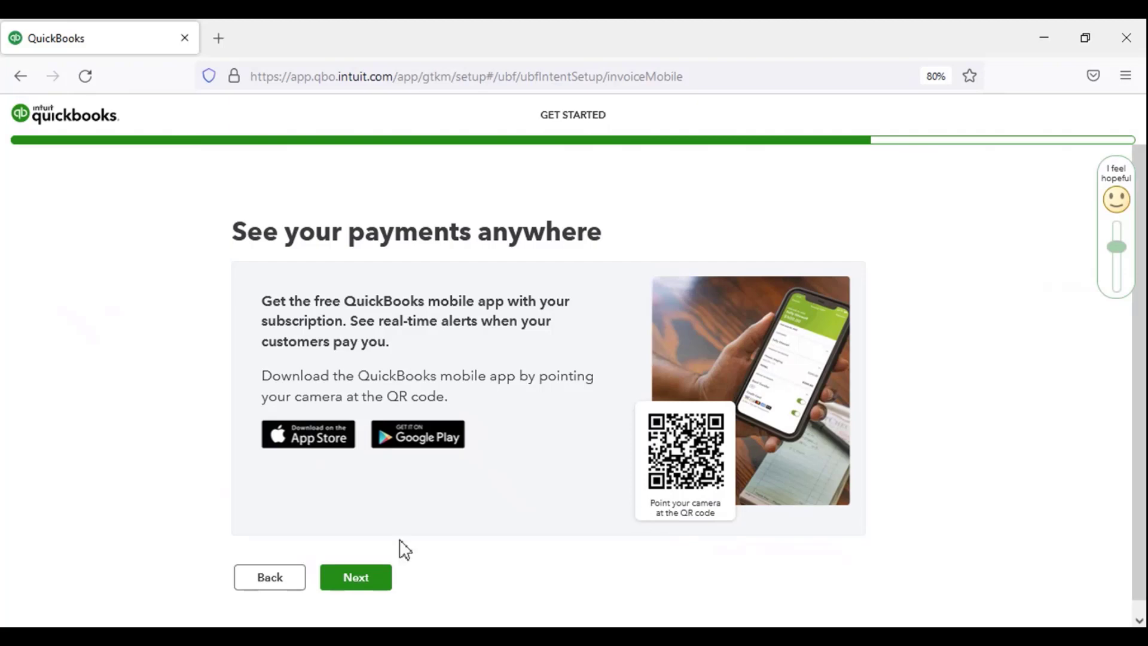
{"action": "left_click", "coordinate": [368, 594]}
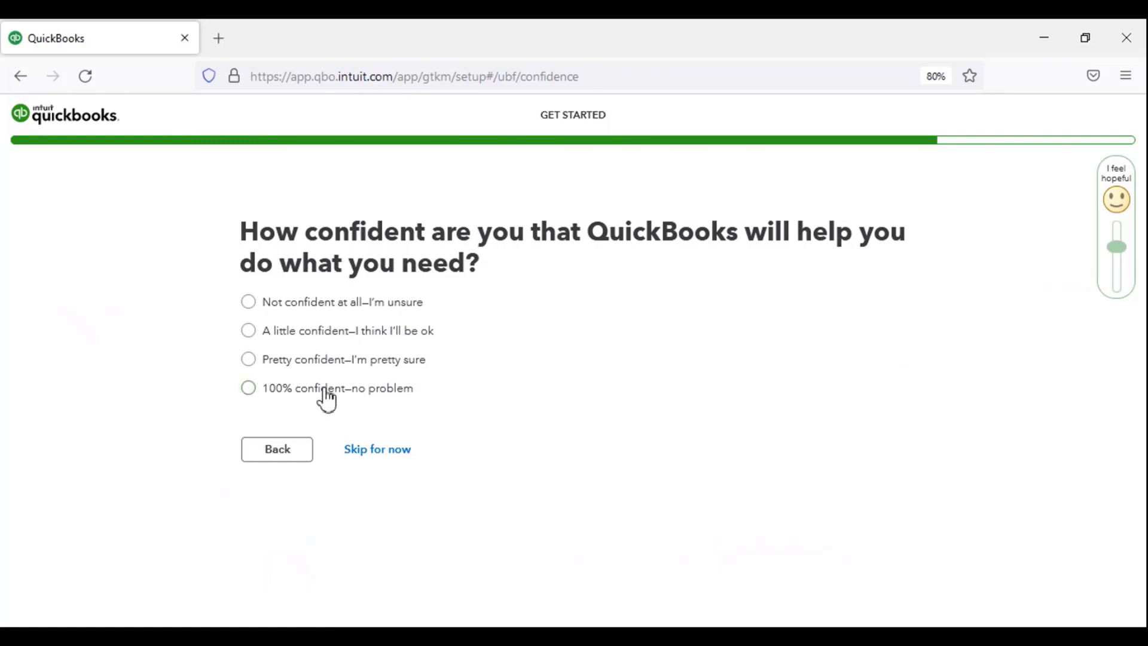
- Answer the confidence question with "100% confident–no problem" and the progress question with "A little", and continue
{"action": "left_click", "coordinate": [288, 390]}
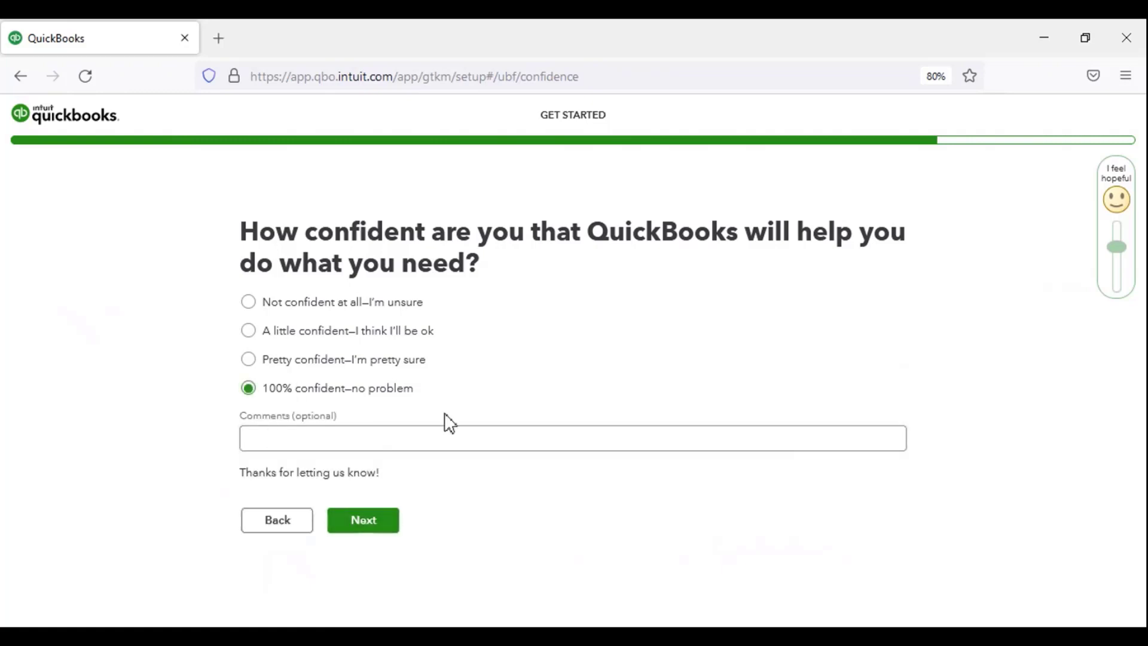
{"action": "left_click", "coordinate": [362, 521]}
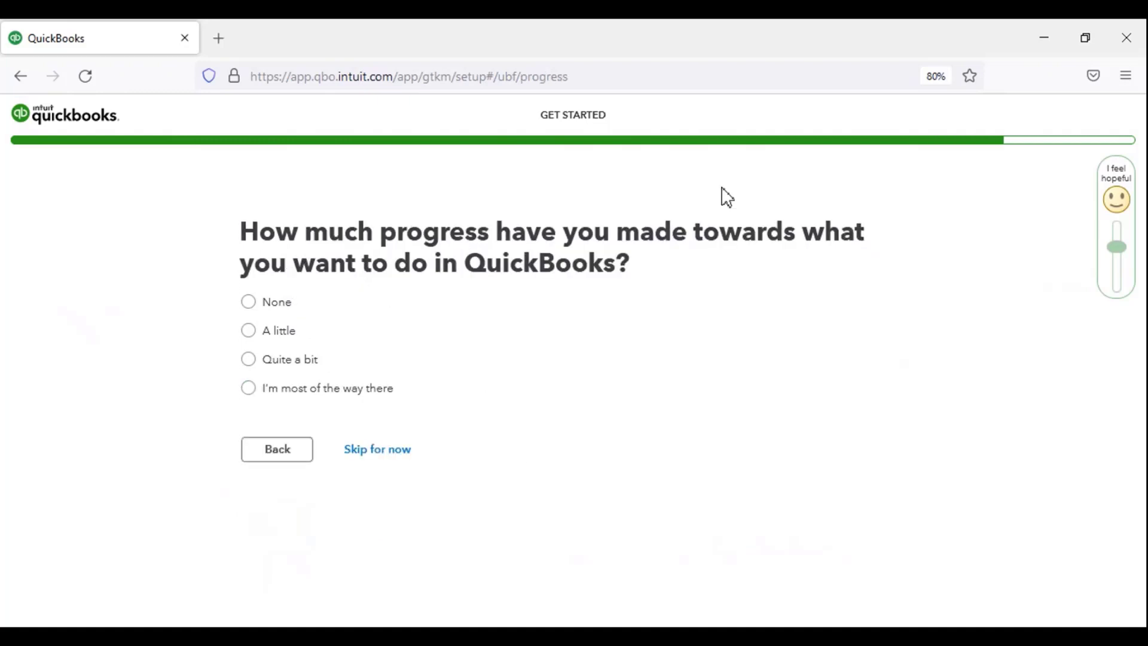
{"action": "left_click", "coordinate": [275, 336]}
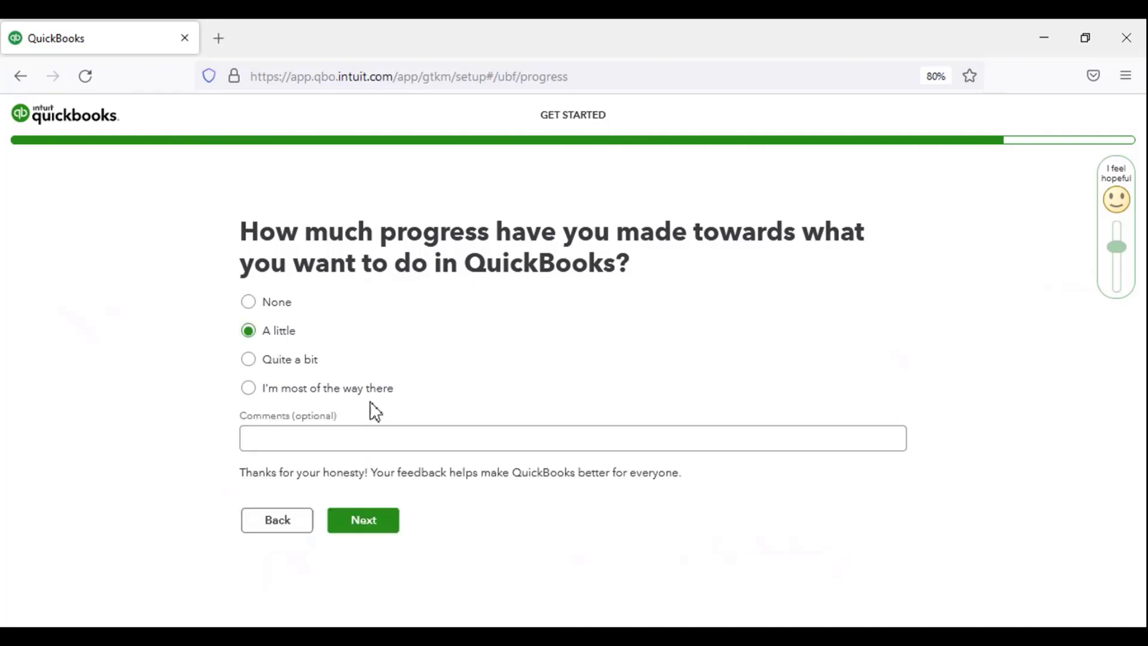
{"action": "left_click", "coordinate": [384, 534]}
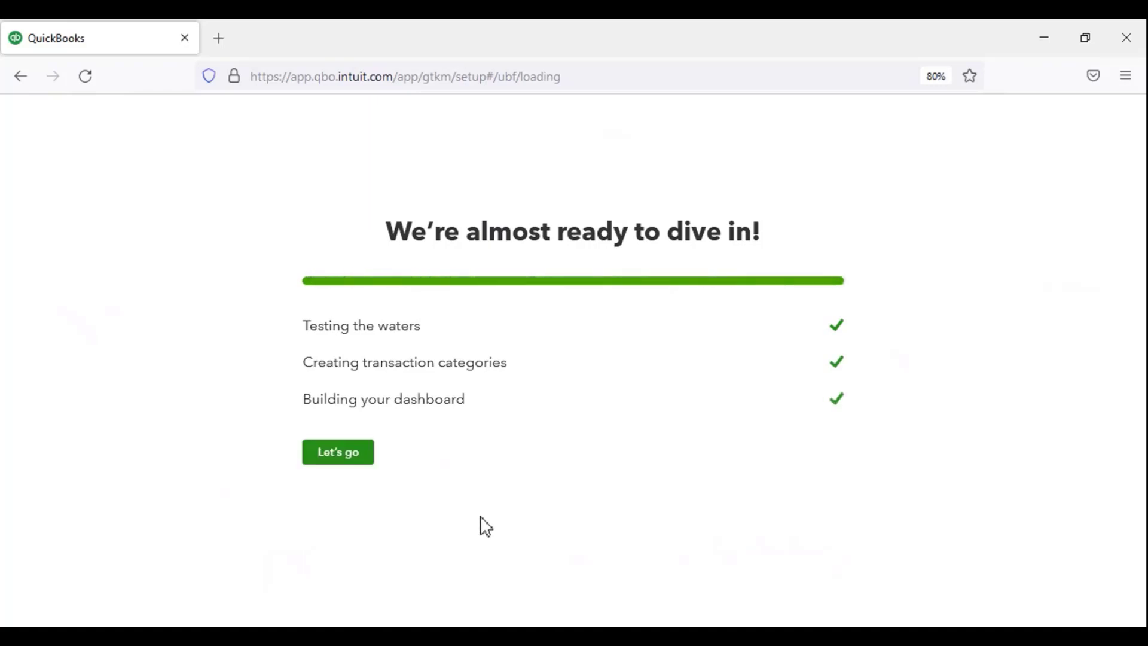
- Finish the onboarding to enter the new company and dismiss the offer to bring over financial data
{"action": "left_click", "coordinate": [355, 452]}
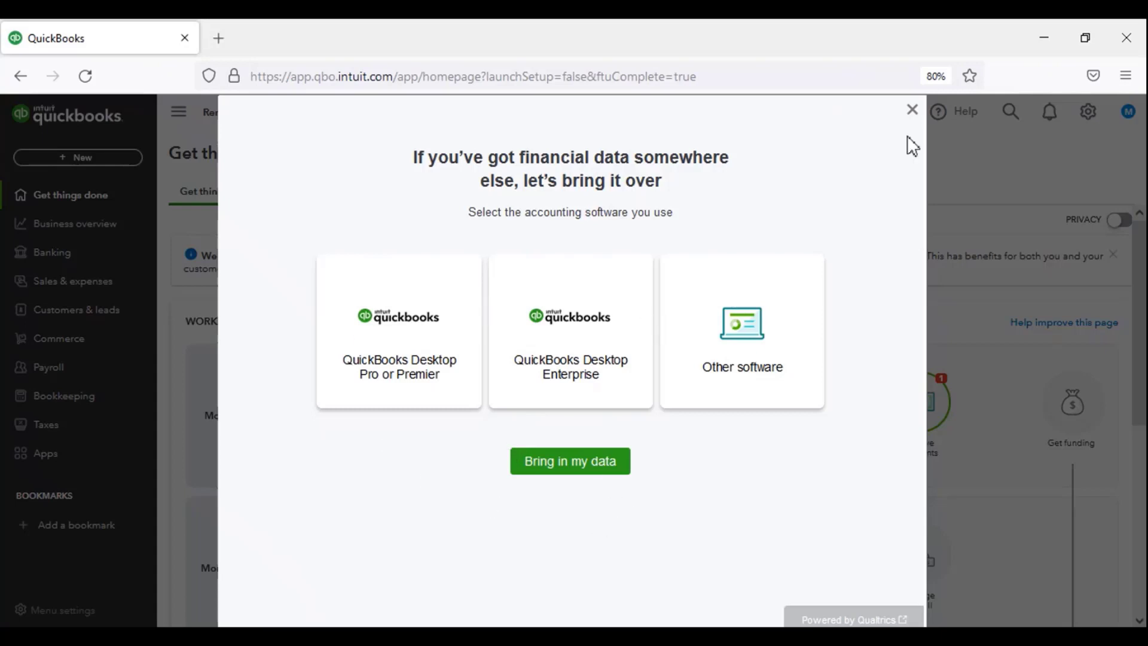
{"action": "left_click", "coordinate": [913, 112]}
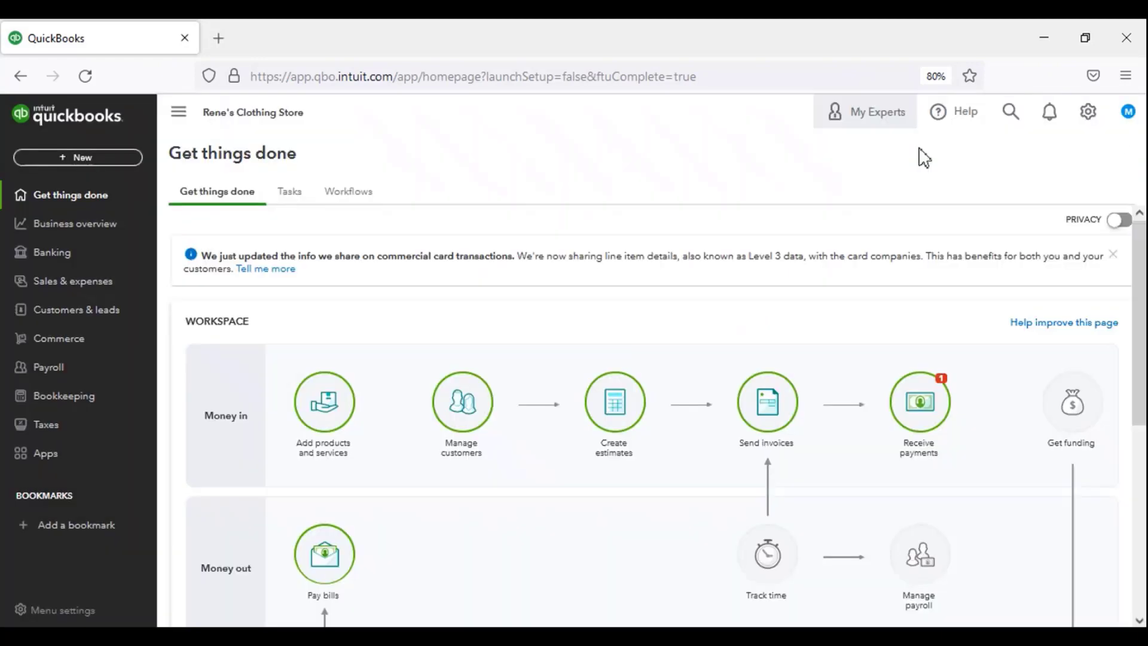
- Look up where the company's settings offer the option to import desktop data, and close the list without choosing anything
{"action": "left_click", "coordinate": [1087, 114]}
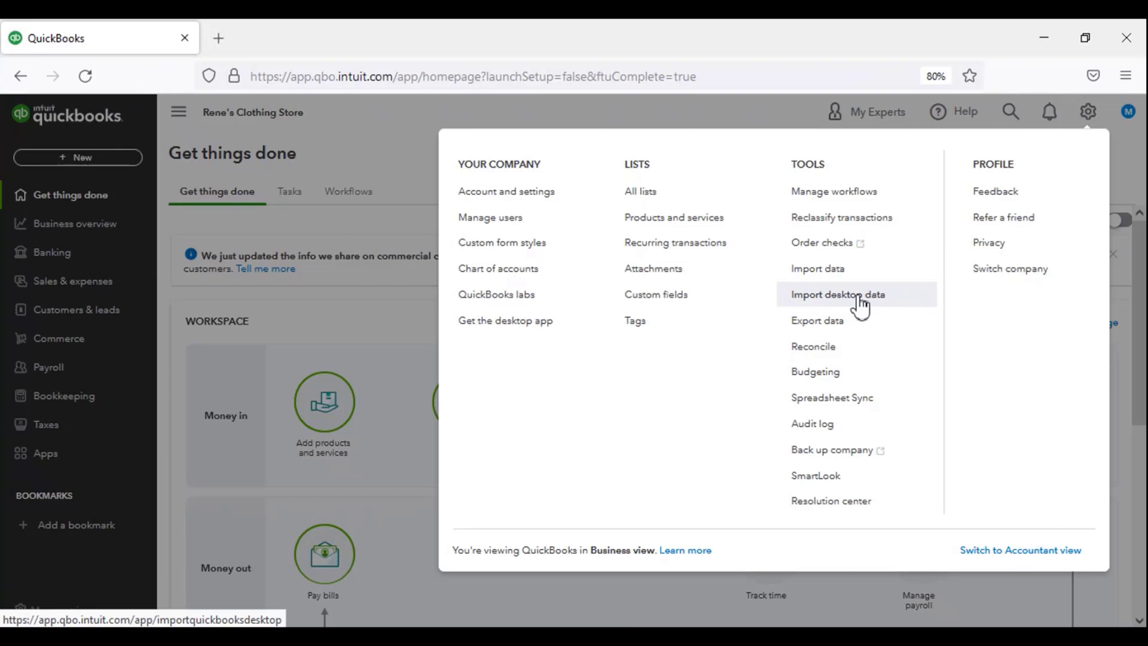
{"action": "left_click", "coordinate": [681, 109]}
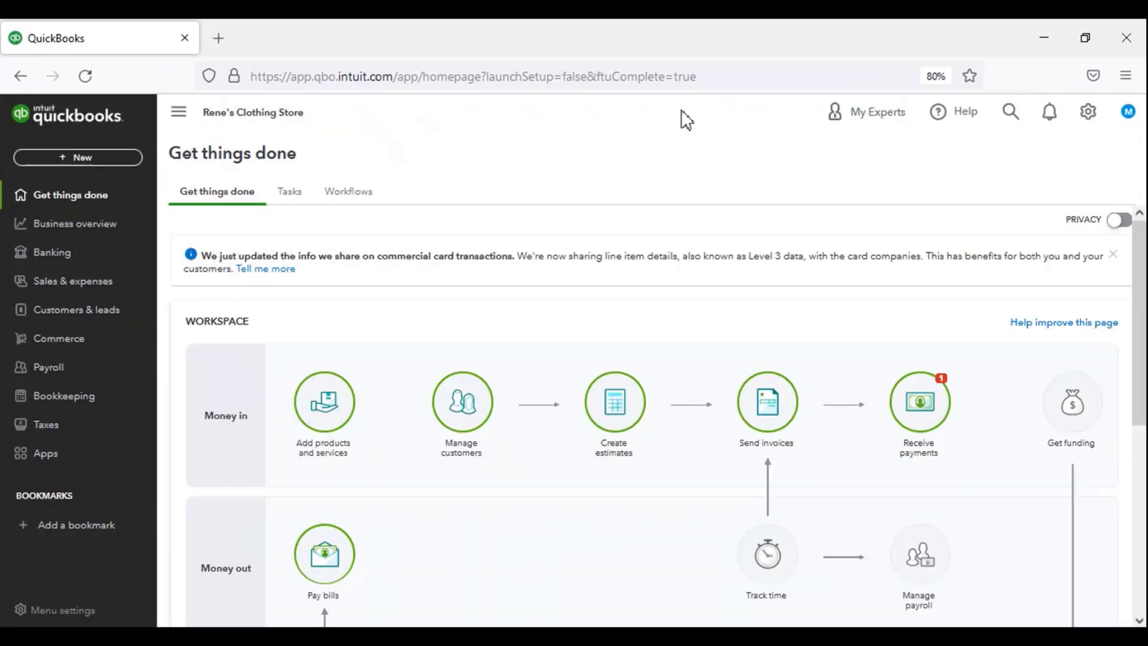